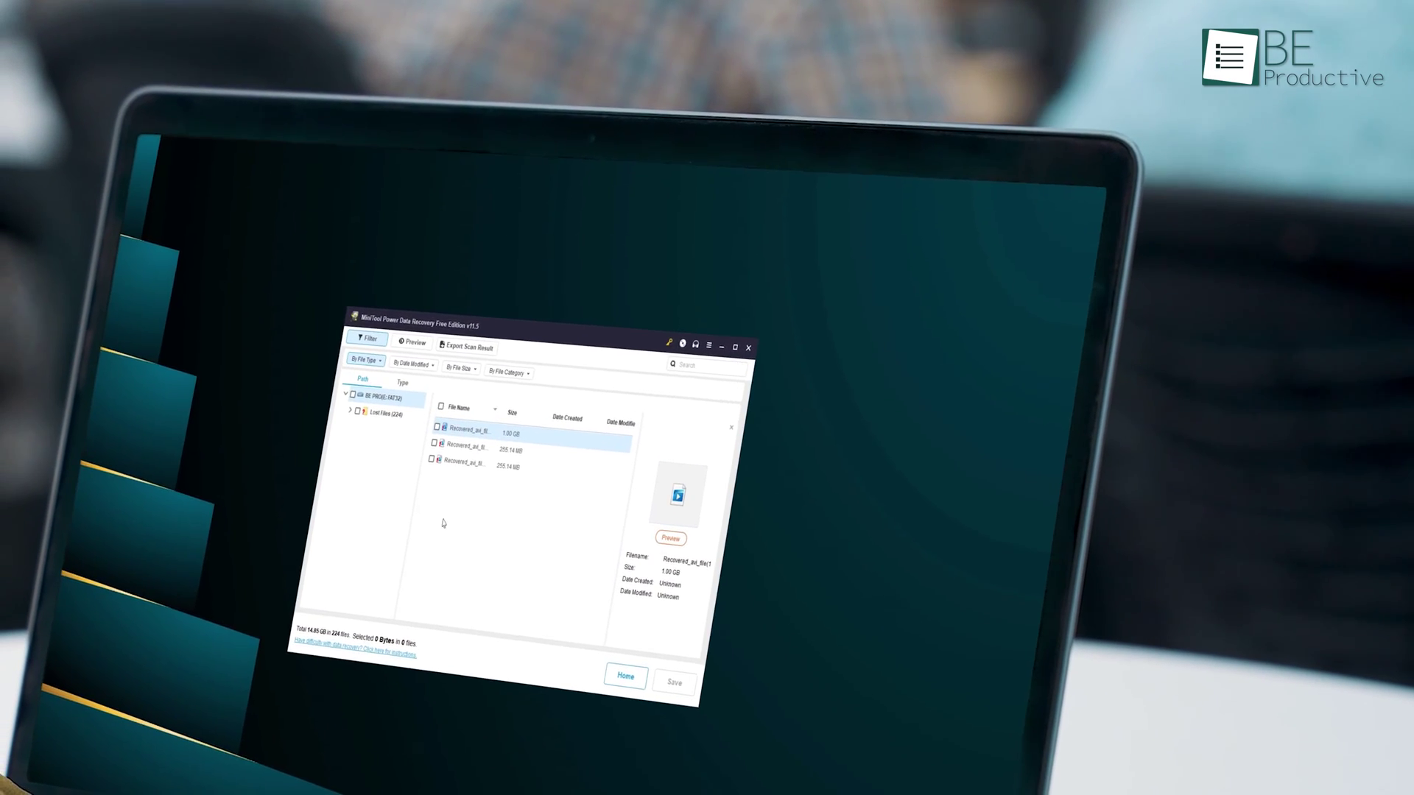
# Step: Mark a recovered file, filter to Deleted Files, and open Lost Files > MP4 Video File
pyautogui.click(440, 454)
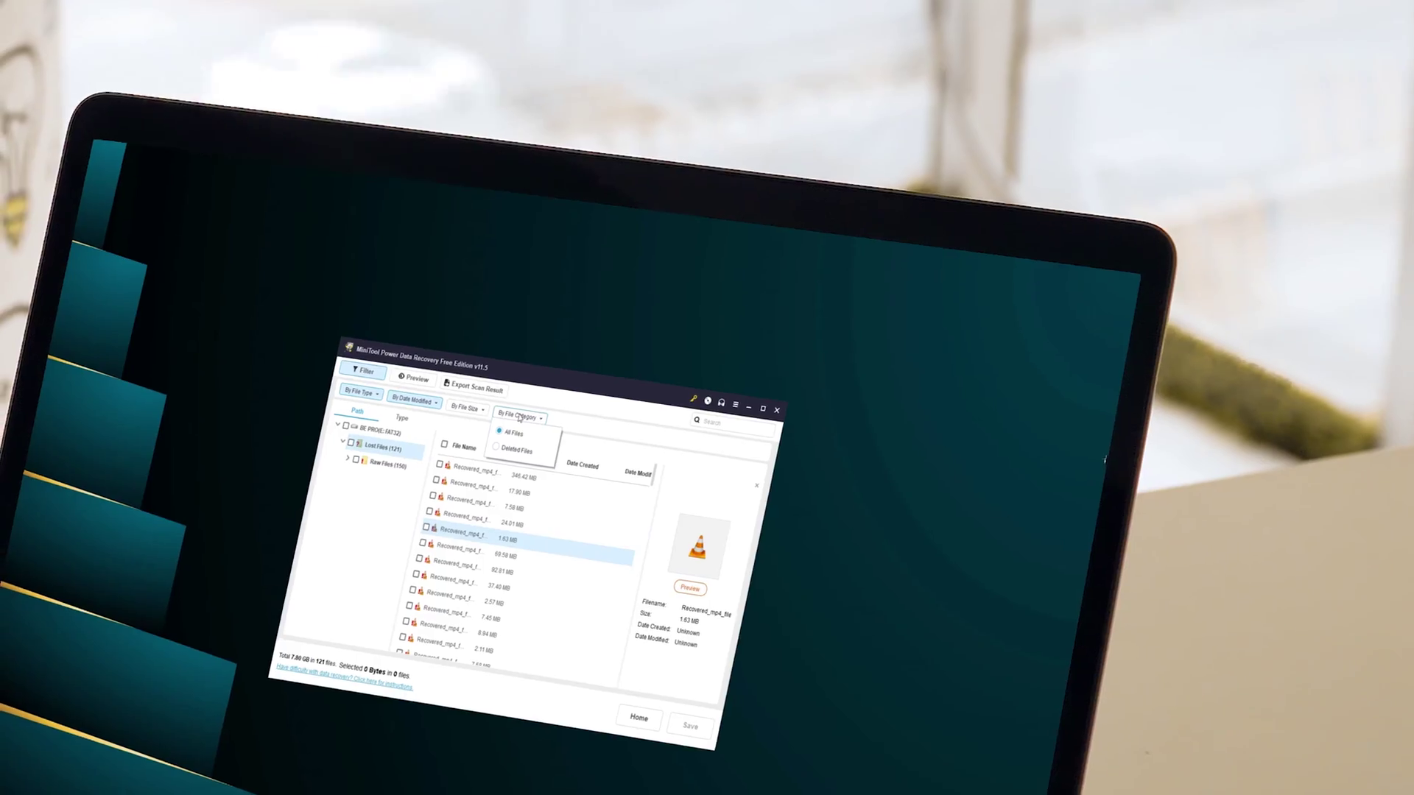
pyautogui.click(534, 405)
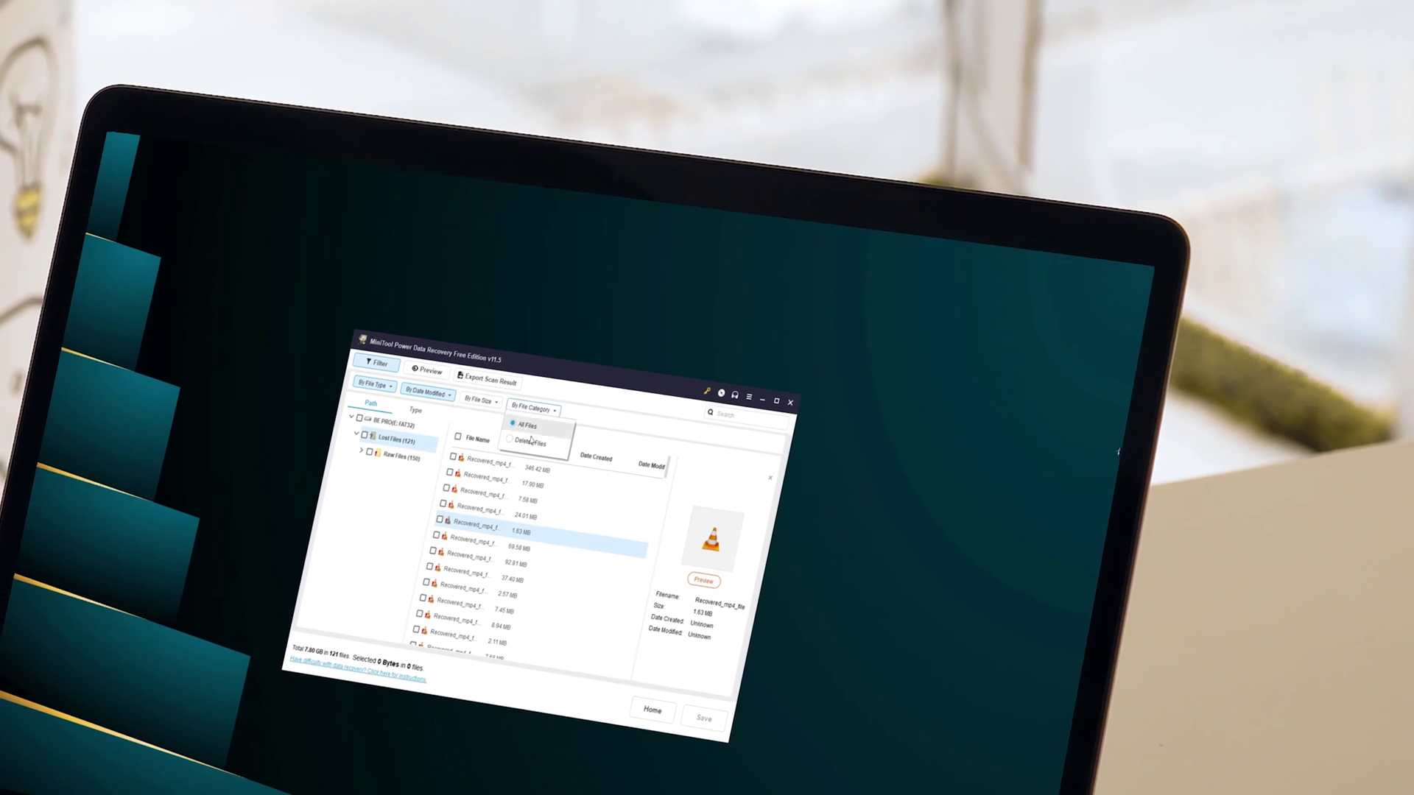
pyautogui.click(549, 431)
pyautogui.doubleClick(509, 446)
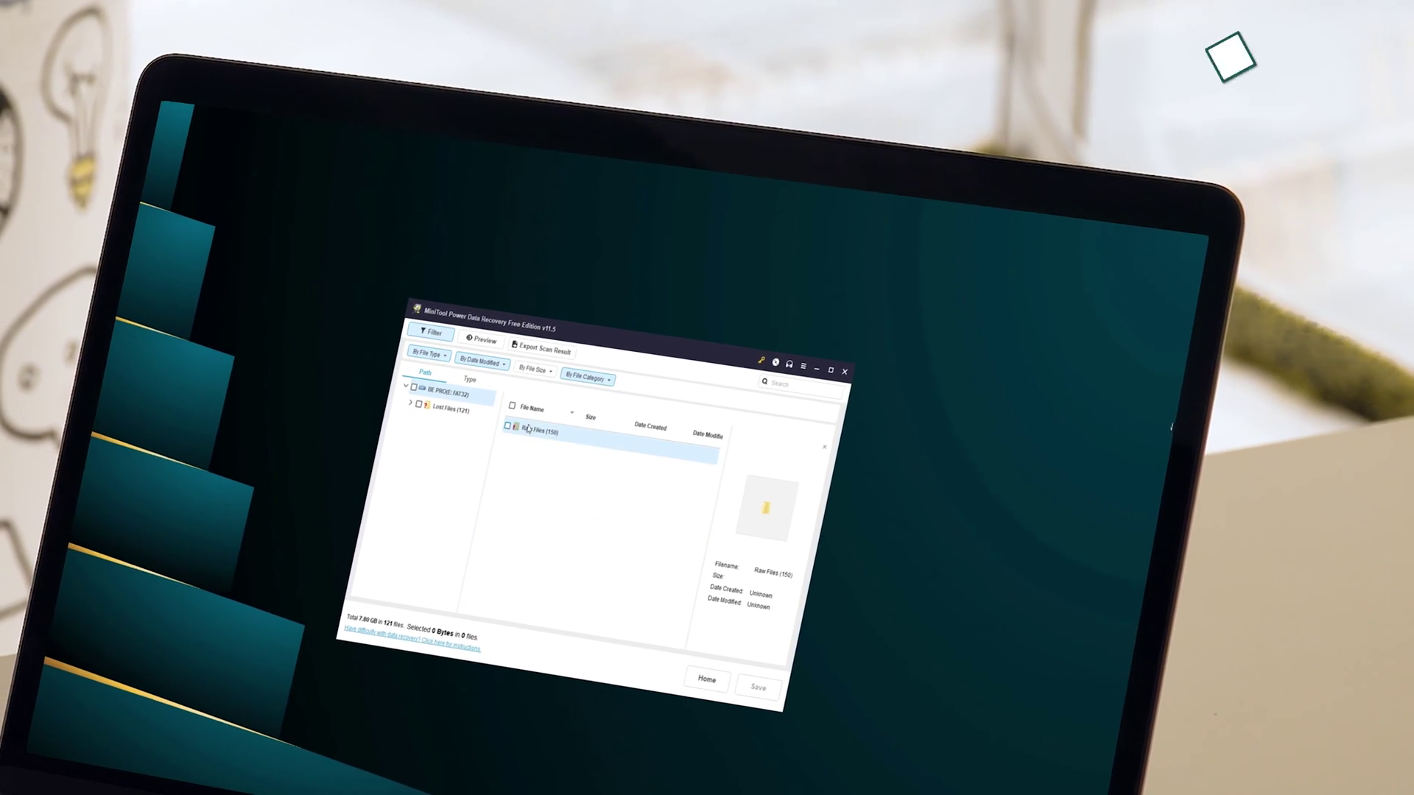
pyautogui.doubleClick(549, 439)
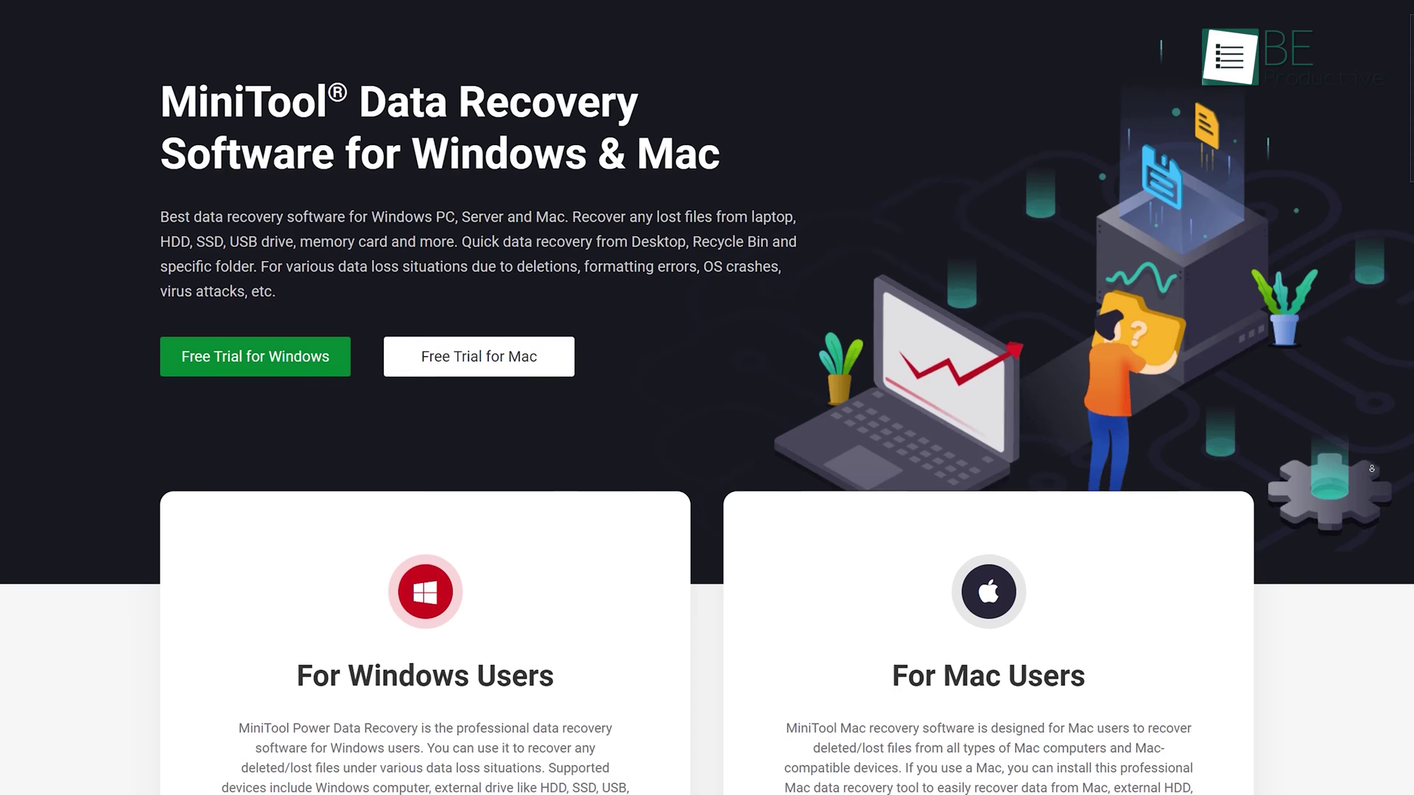
# Step: Download the MiniTool Power Data Recovery free trial for Windows
pyautogui.scroll(-1, 707, 398)
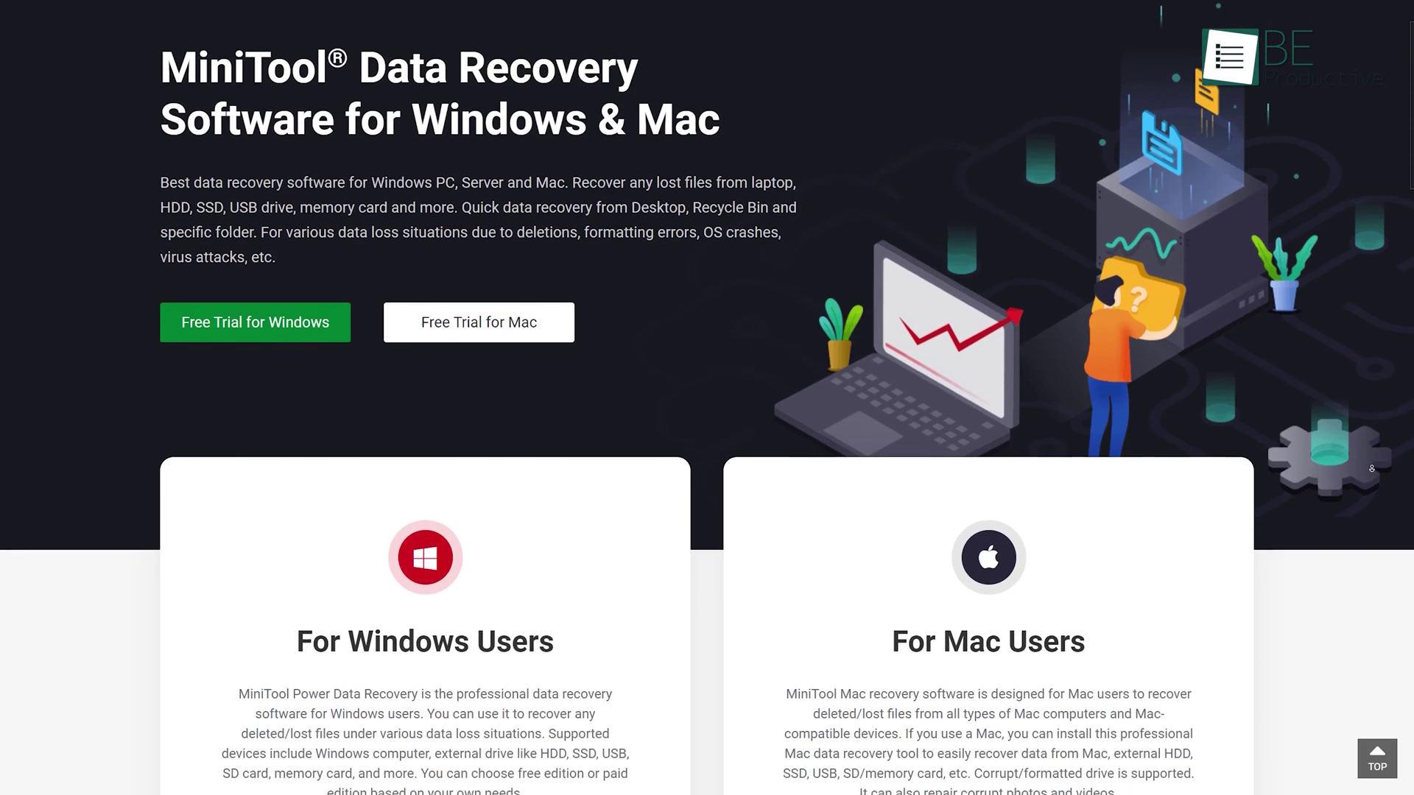
pyautogui.scroll(-1, 1371, 468)
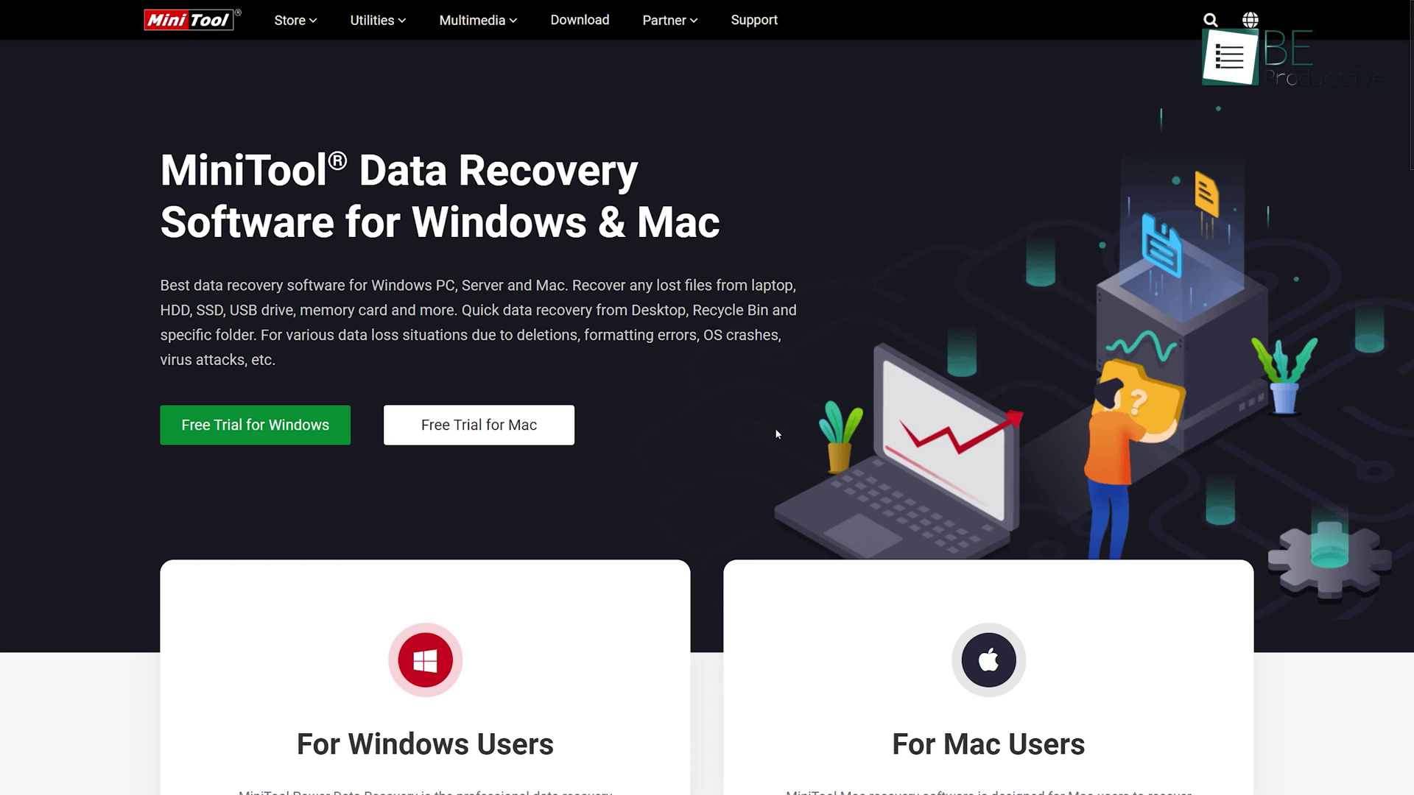
pyautogui.click(217, 434)
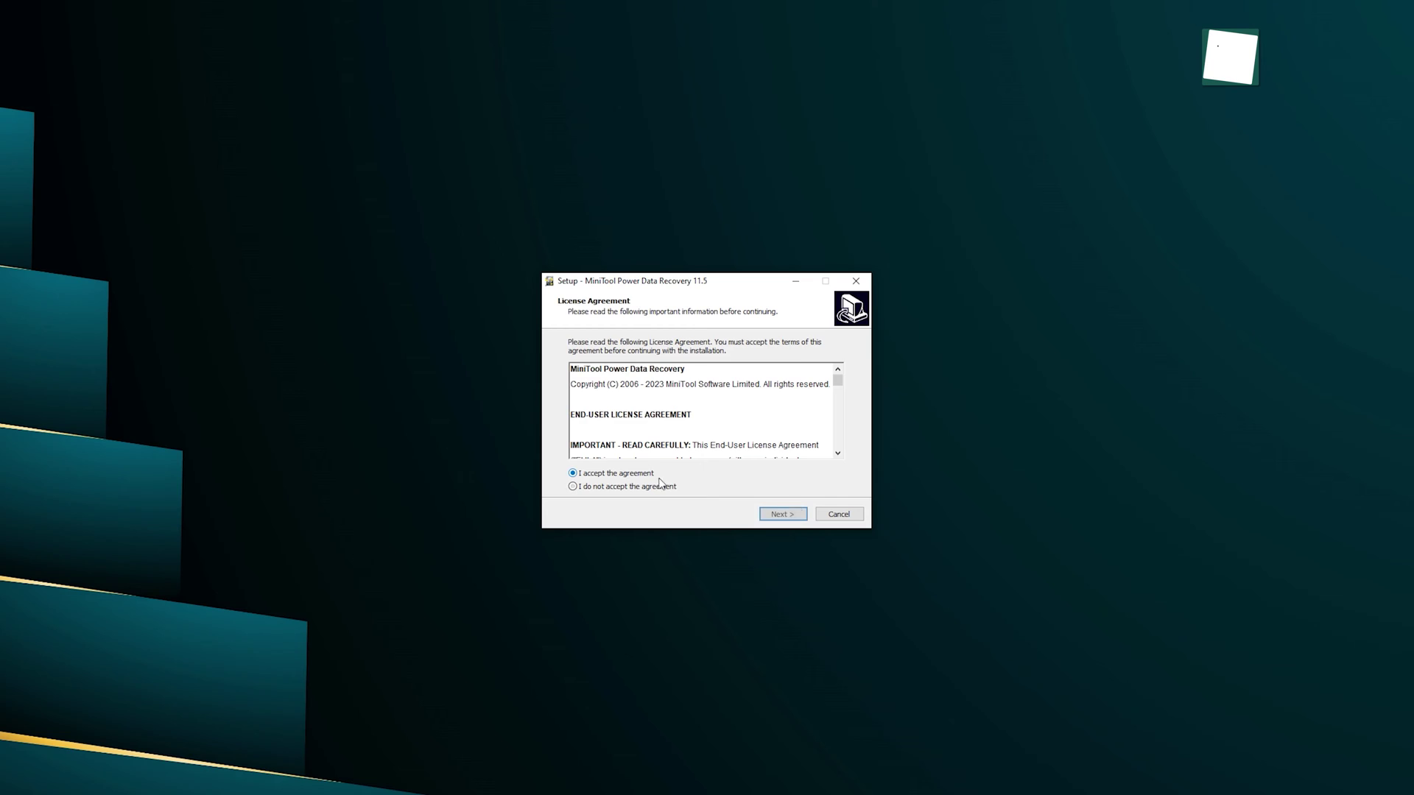
# Step: Run setup into the existing C:\Program Files\MiniToolPowerDataRecovery folder and start installing
pyautogui.click(799, 514)
pyautogui.click(799, 514)
pyautogui.click(754, 471)
pyautogui.click(782, 515)
pyautogui.click(782, 515)
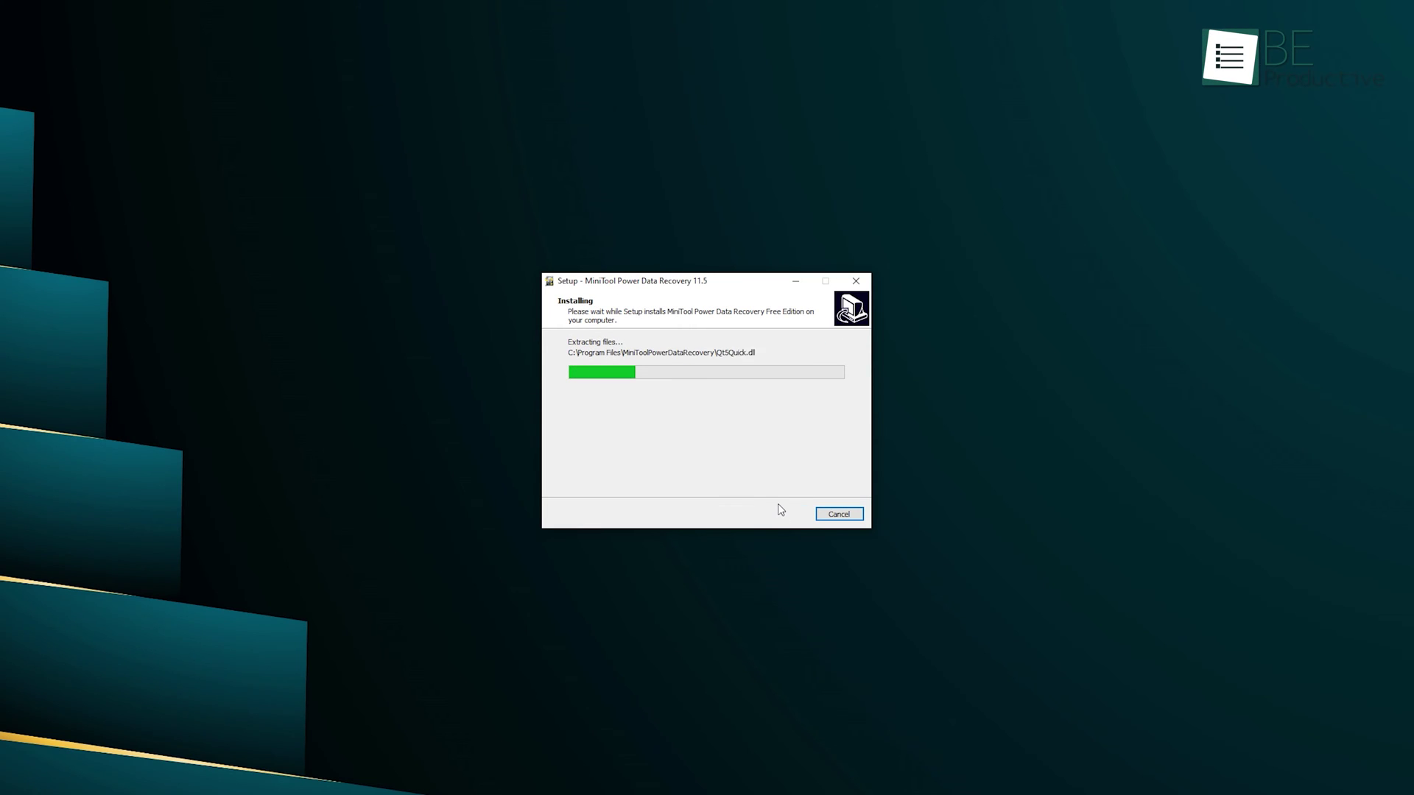
# Step: Finish setup, launch the program and check the Devices and Logical Drives tabs
pyautogui.click(785, 514)
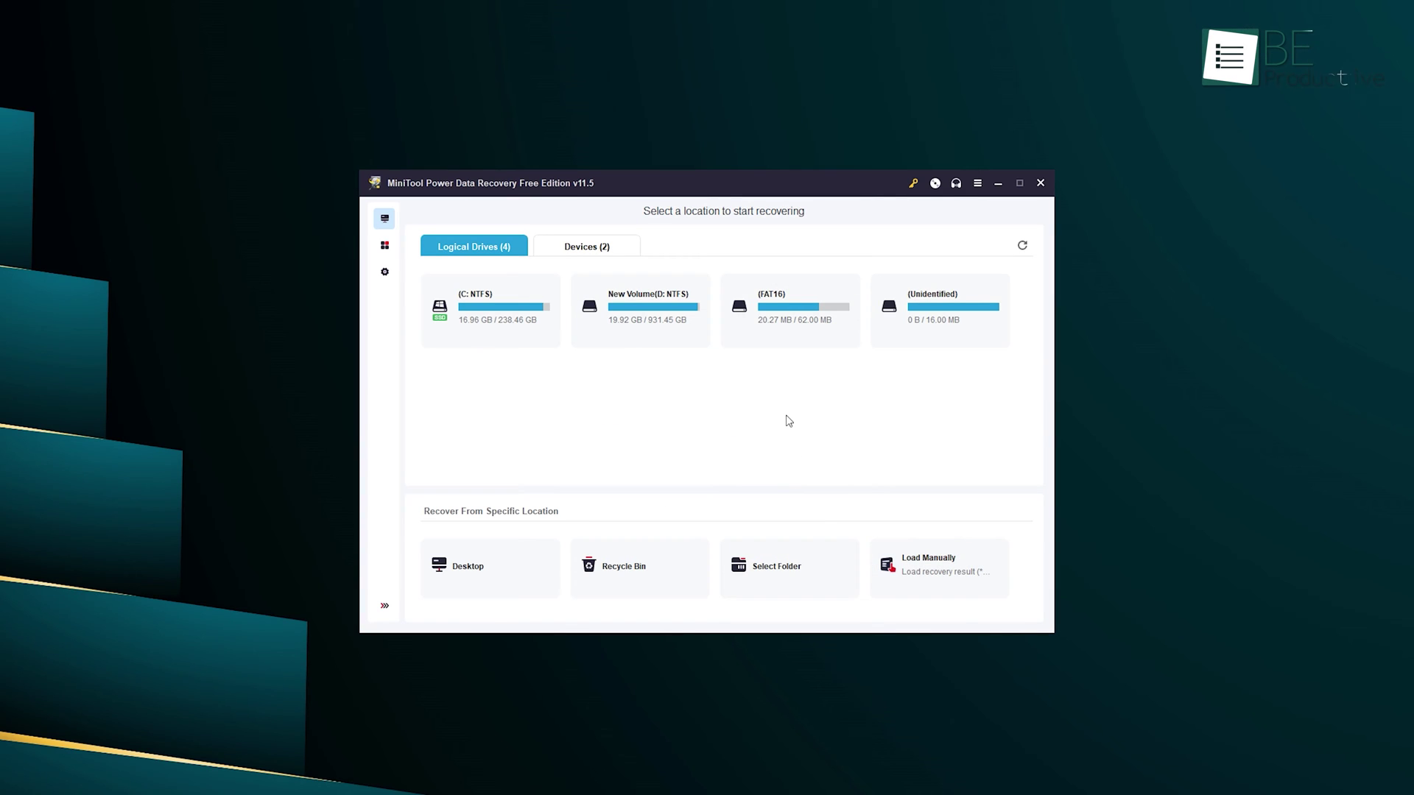
pyautogui.click(566, 256)
pyautogui.click(470, 247)
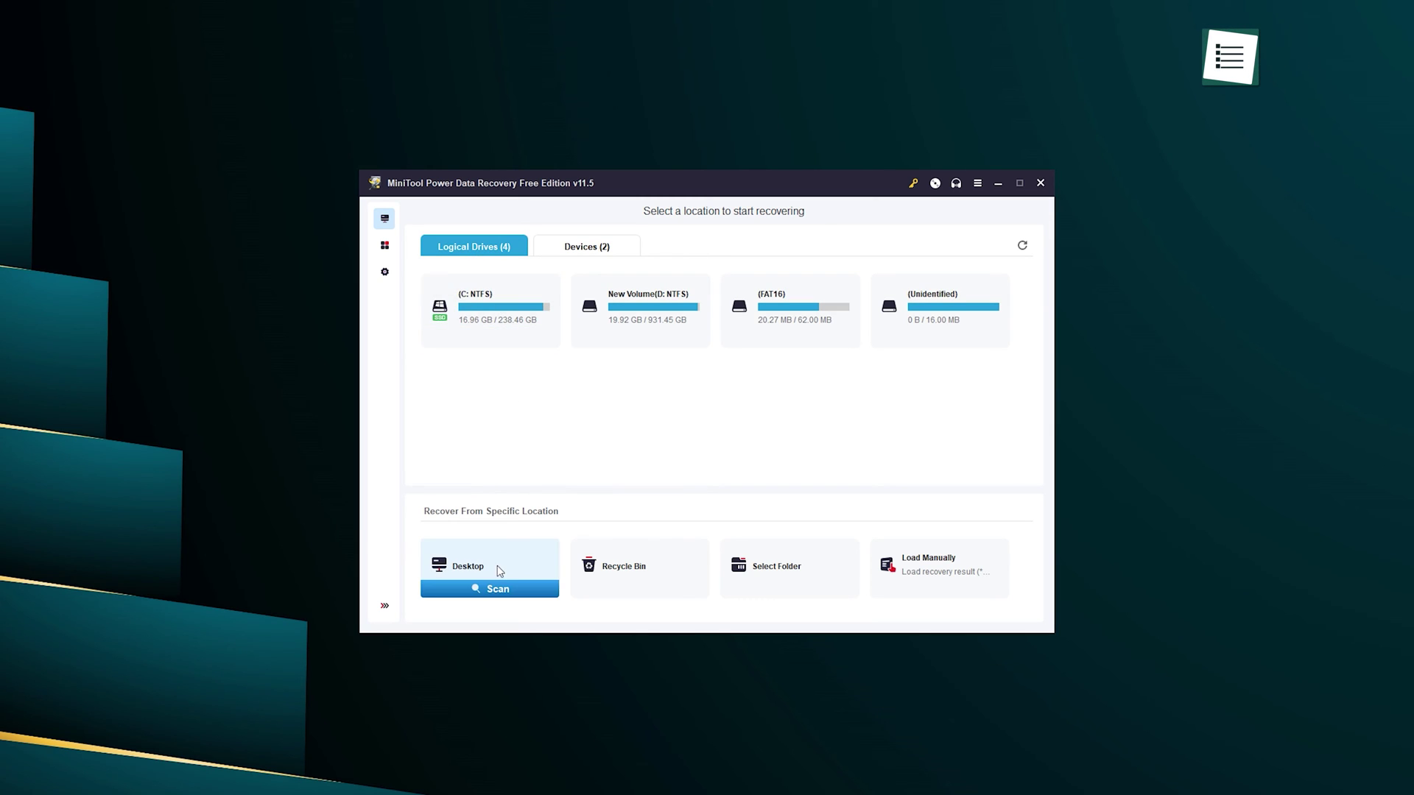
# Step: Look over the Utilities and Scan Settings pages, then return to the drive list
pyautogui.click(387, 247)
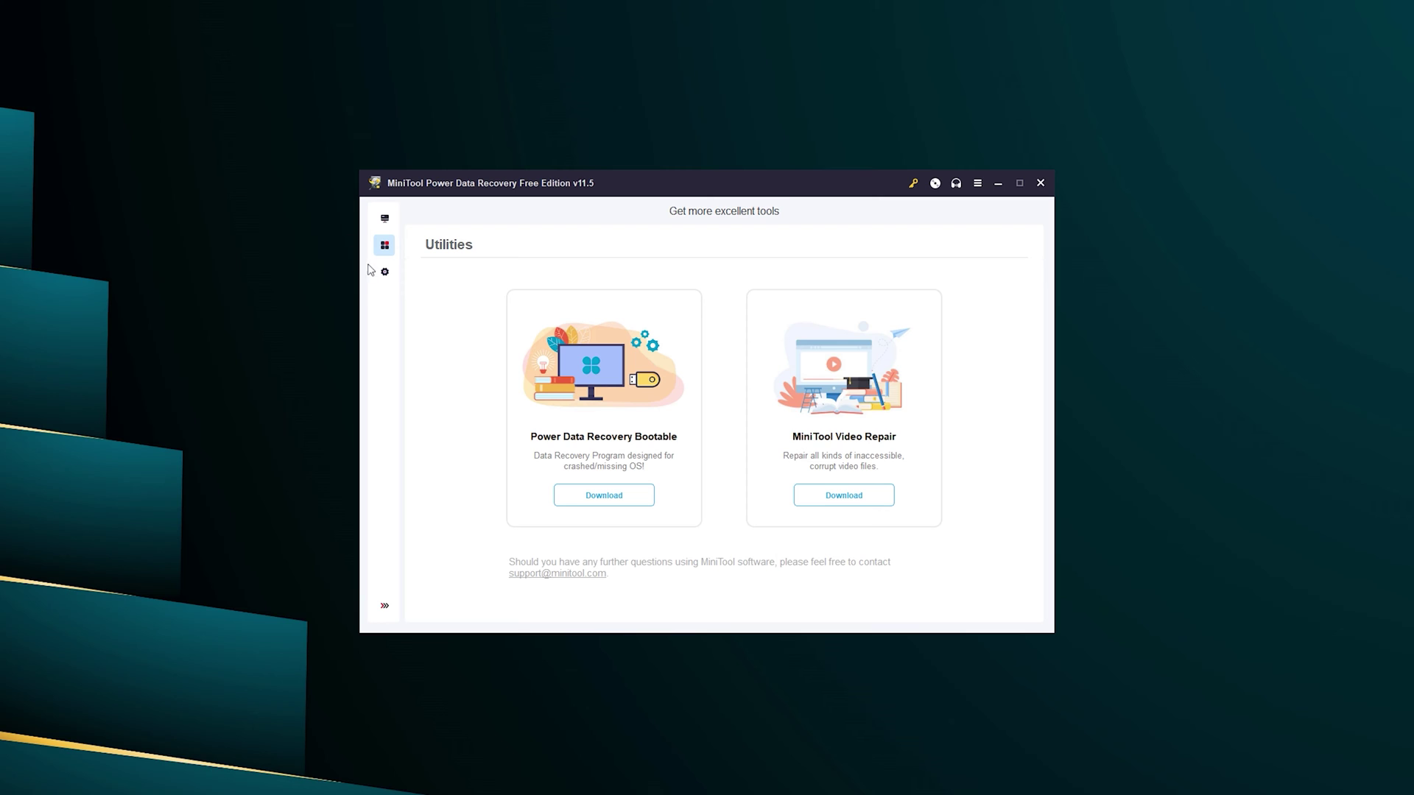
pyautogui.click(385, 273)
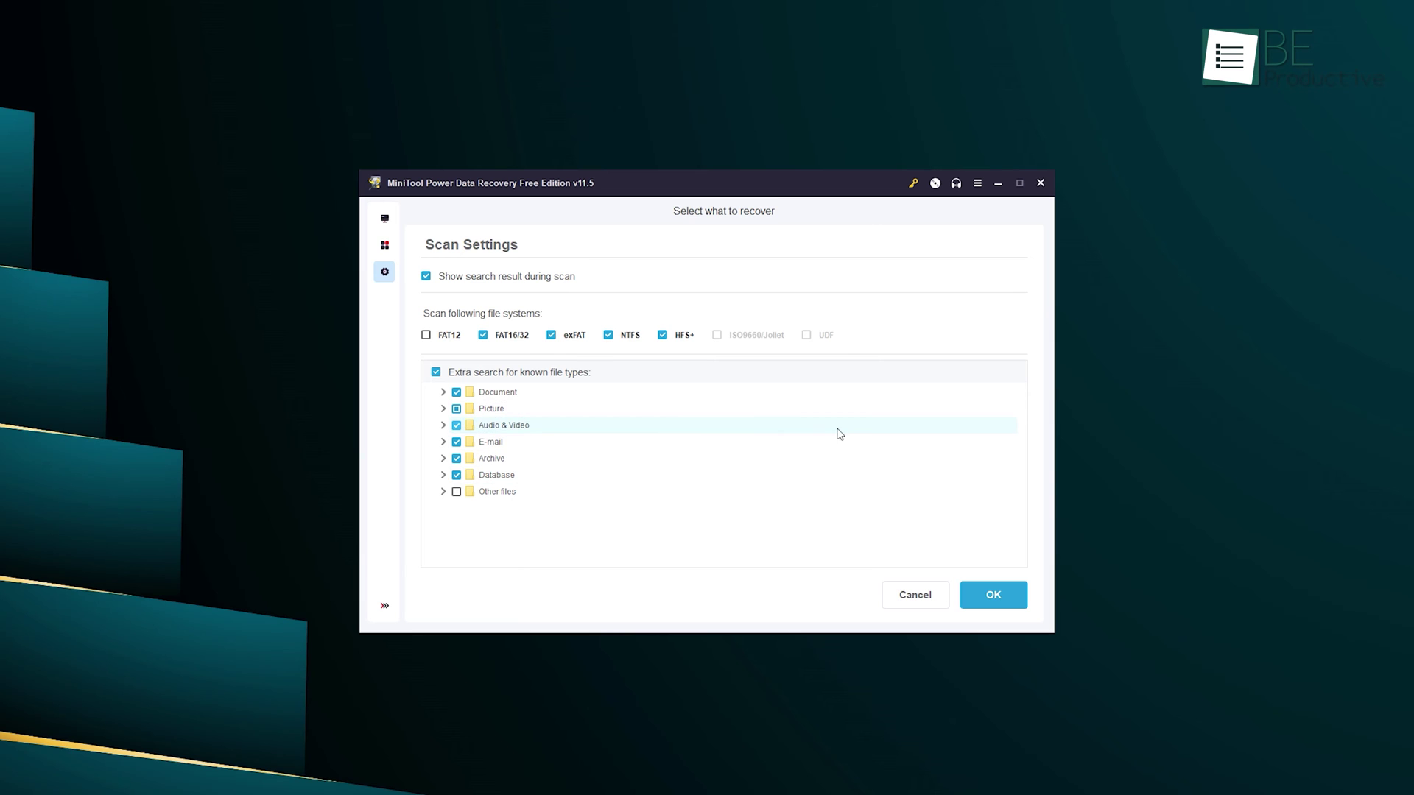
pyautogui.press('Return')
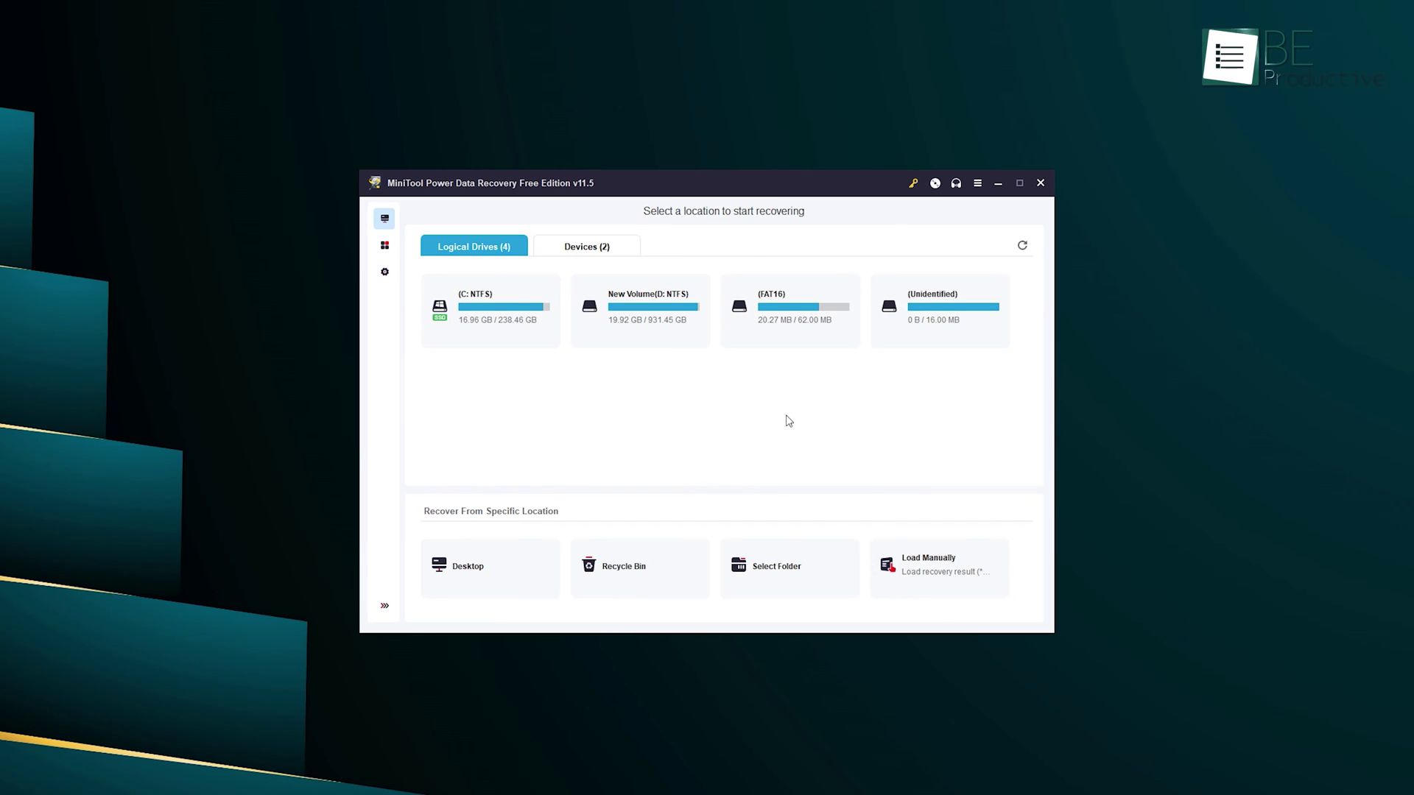
# Step: Switch between Devices and Logical Drives, then start scanning a drive location
pyautogui.click(566, 256)
pyautogui.click(472, 251)
pyautogui.moveTo(500, 568)
pyautogui.moveTo(936, 575)
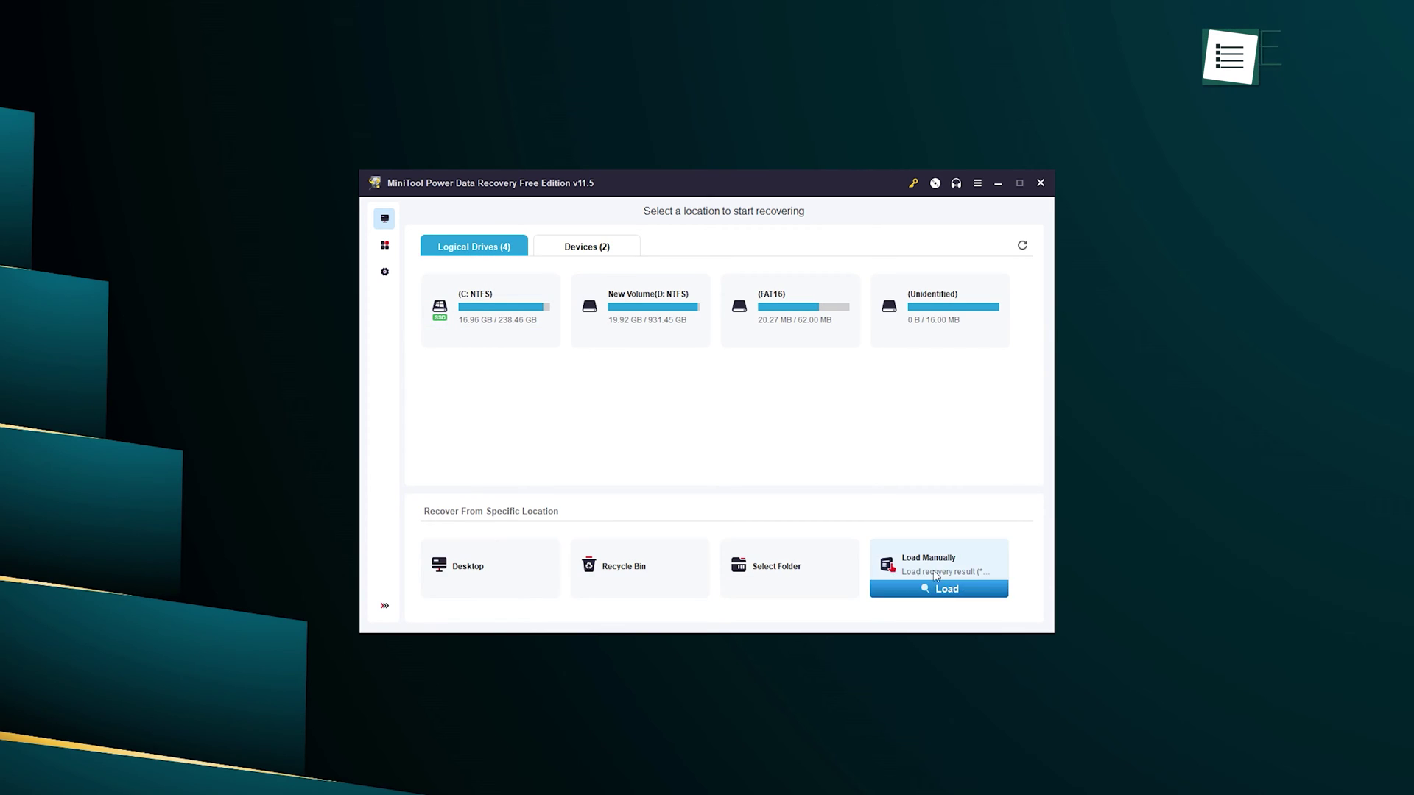
pyautogui.moveTo(523, 587)
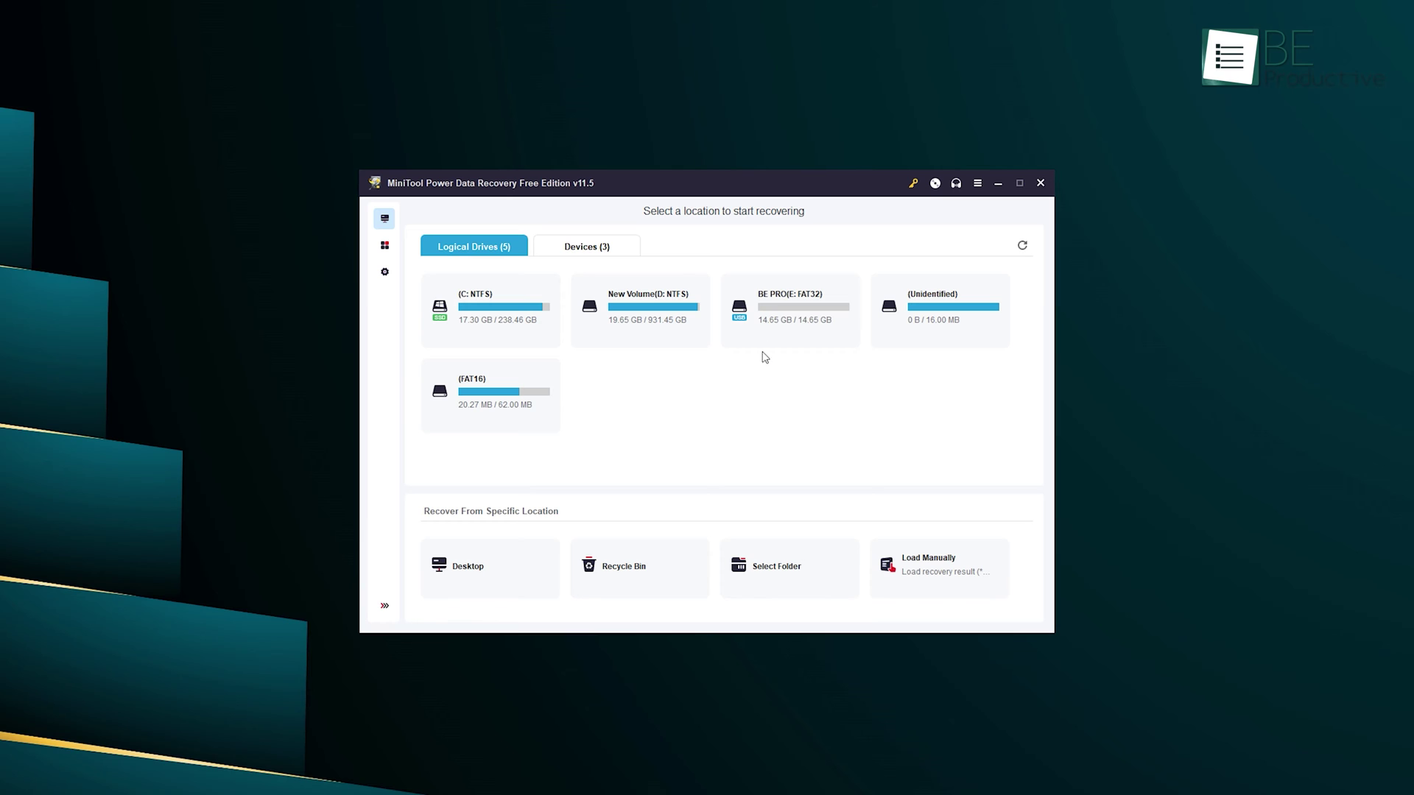
pyautogui.click(787, 341)
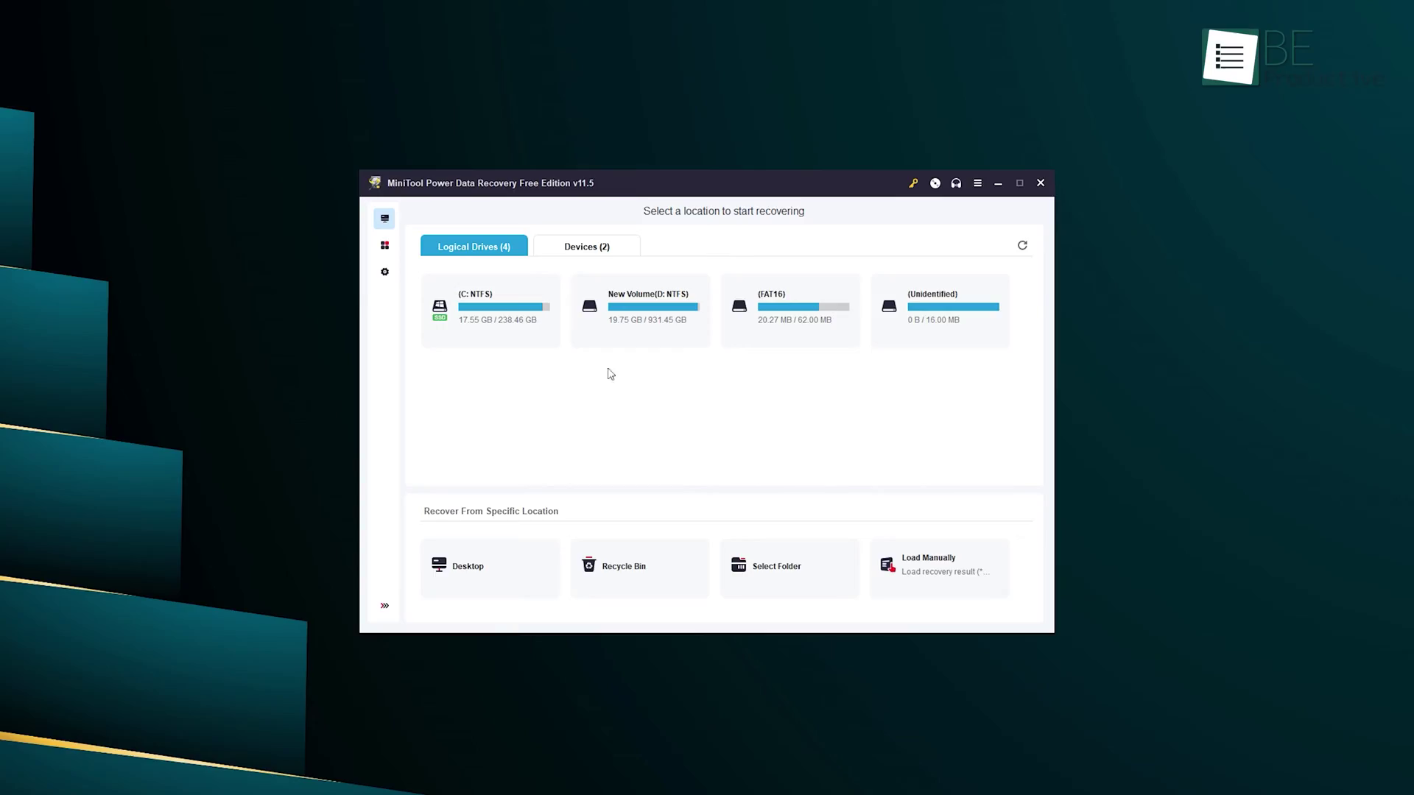
# Step: Show the physical disks on the Devices tab
pyautogui.moveTo(500, 322)
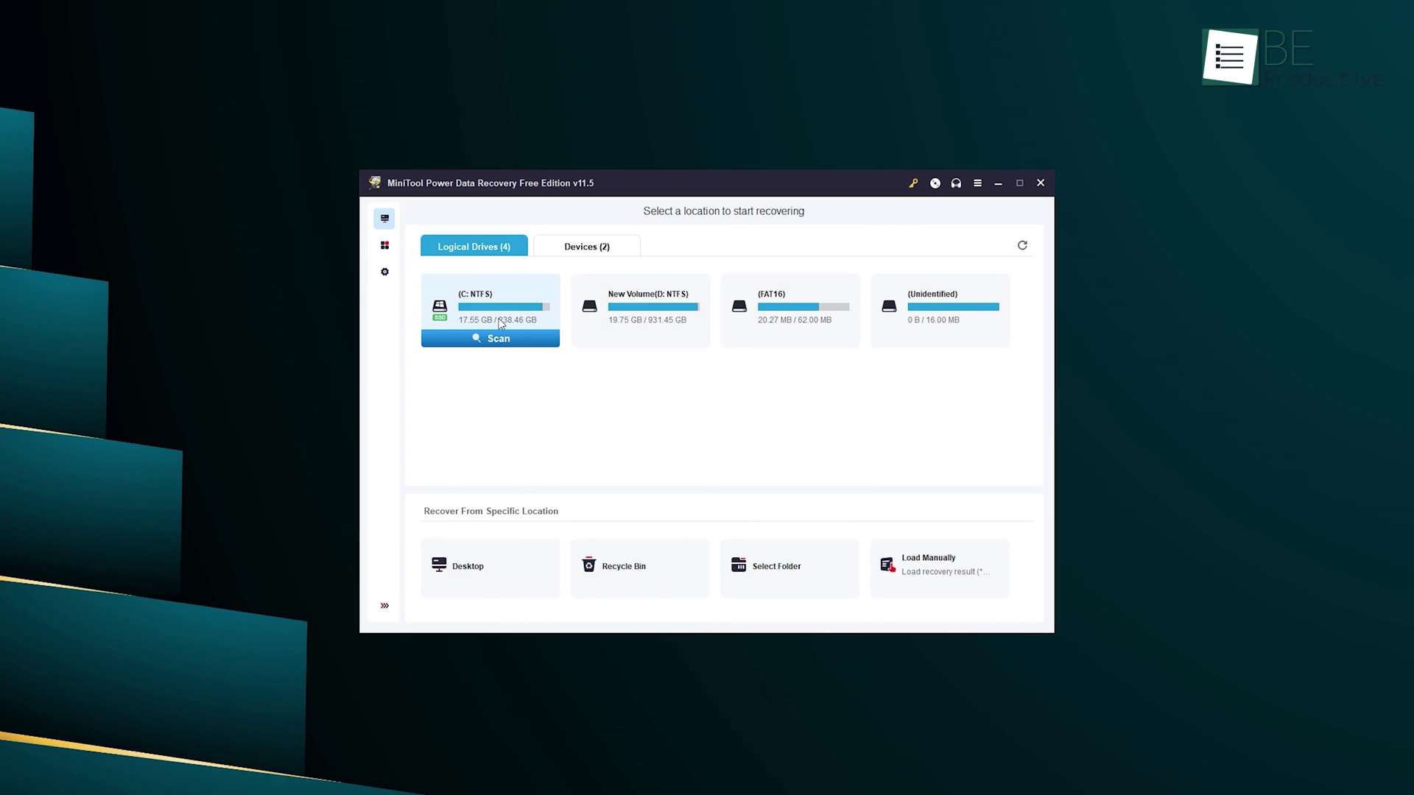
pyautogui.moveTo(847, 339)
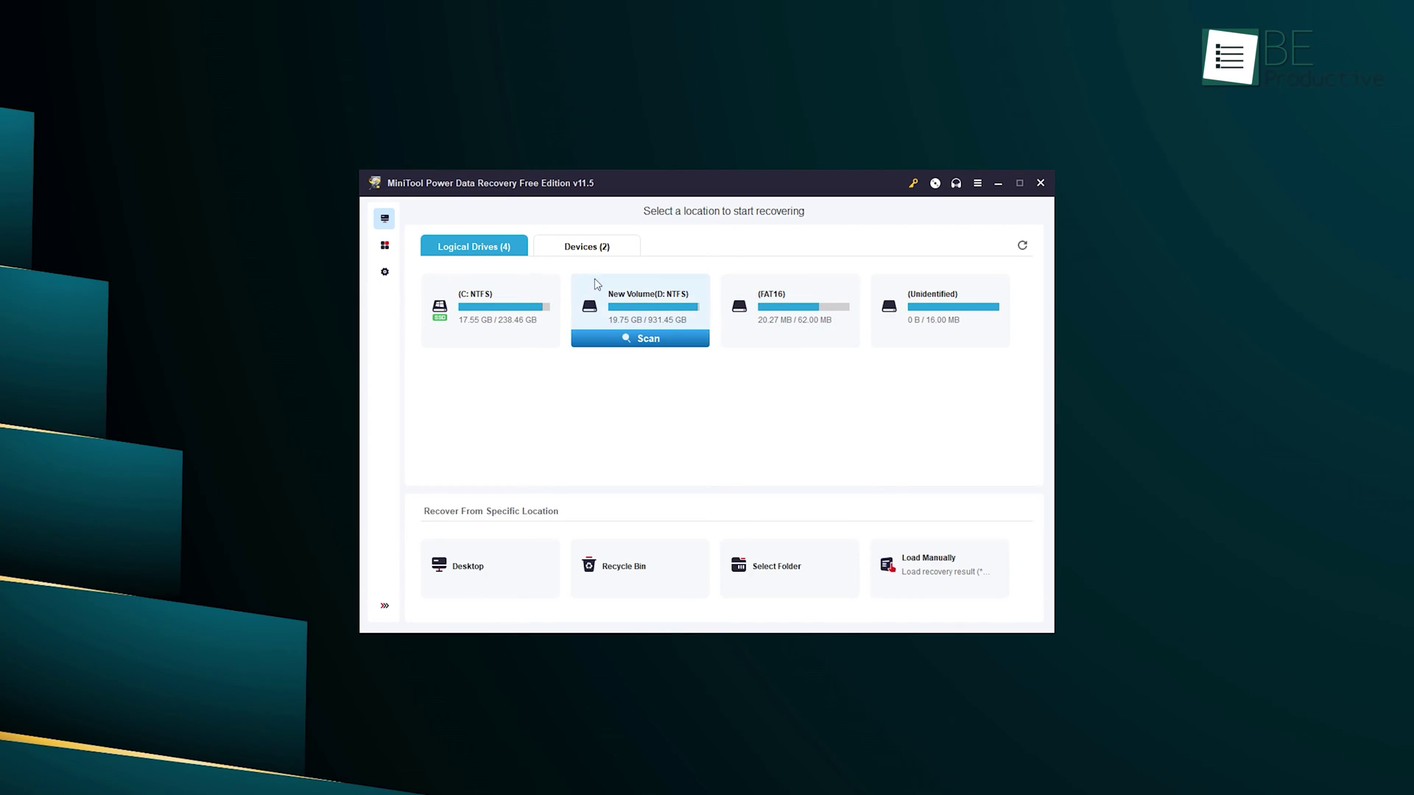
pyautogui.click(586, 246)
pyautogui.moveTo(564, 292)
pyautogui.moveTo(561, 372)
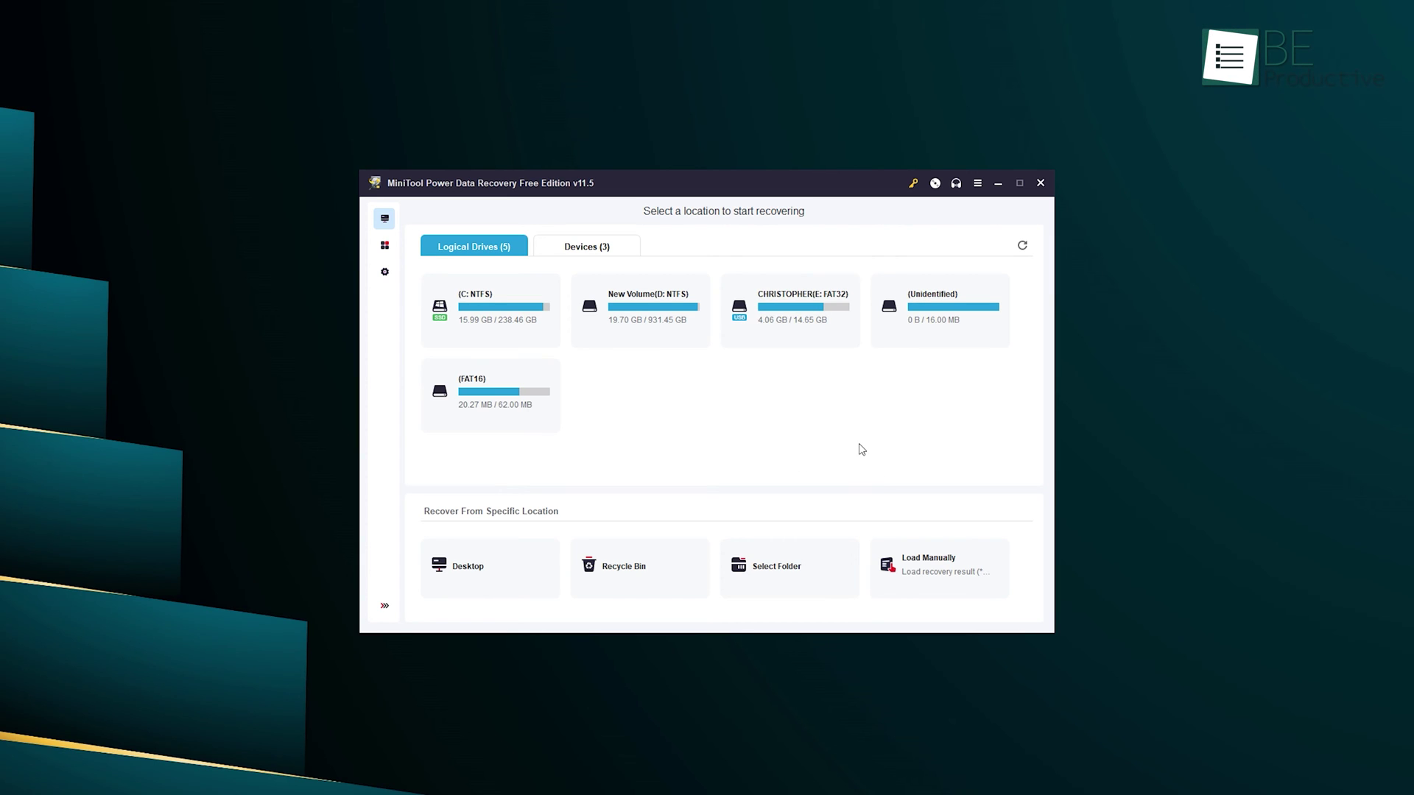
# Step: Scan the E: drive, select all found files, try Save, then view the Lost Files details
pyautogui.moveTo(806, 348)
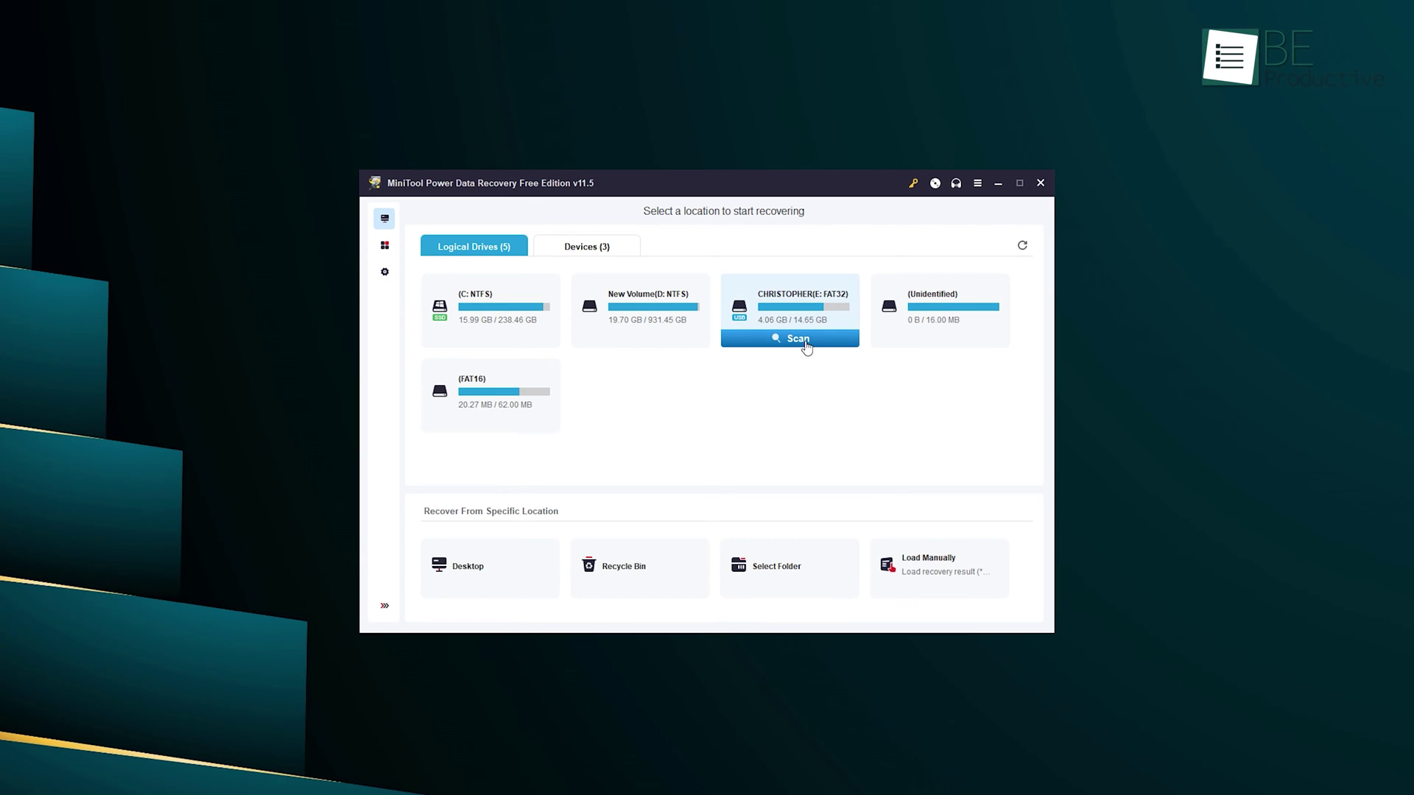
pyautogui.click(806, 347)
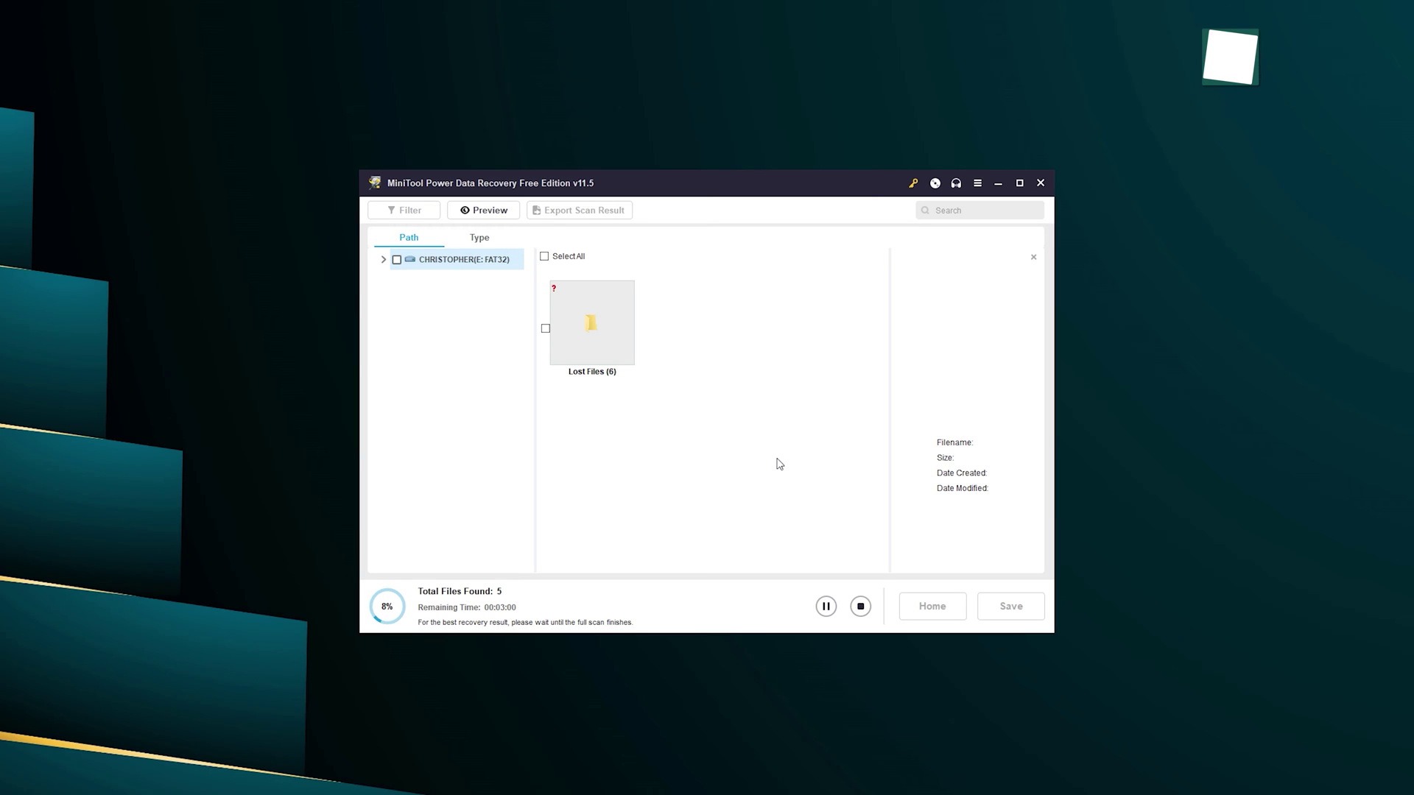
pyautogui.click(545, 257)
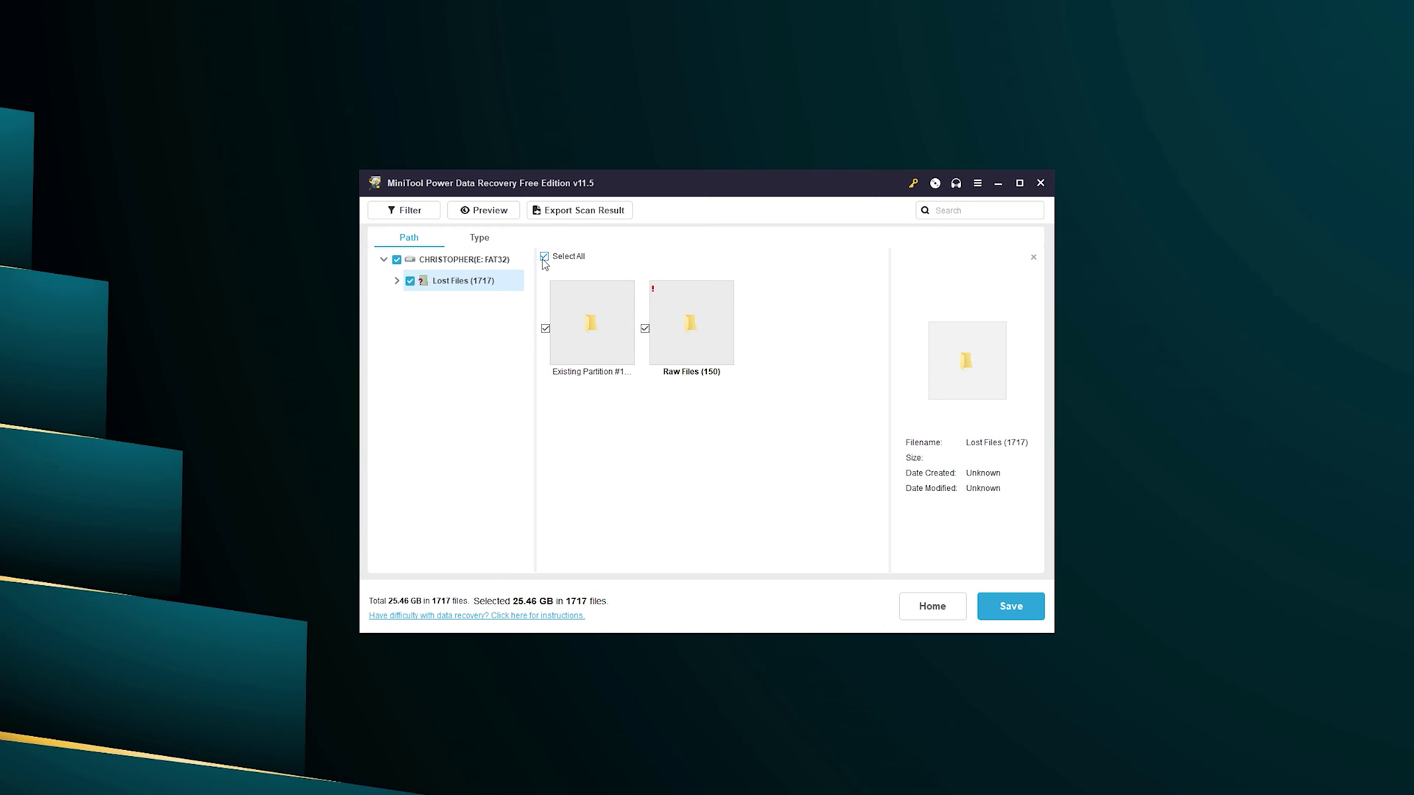
pyautogui.click(1020, 607)
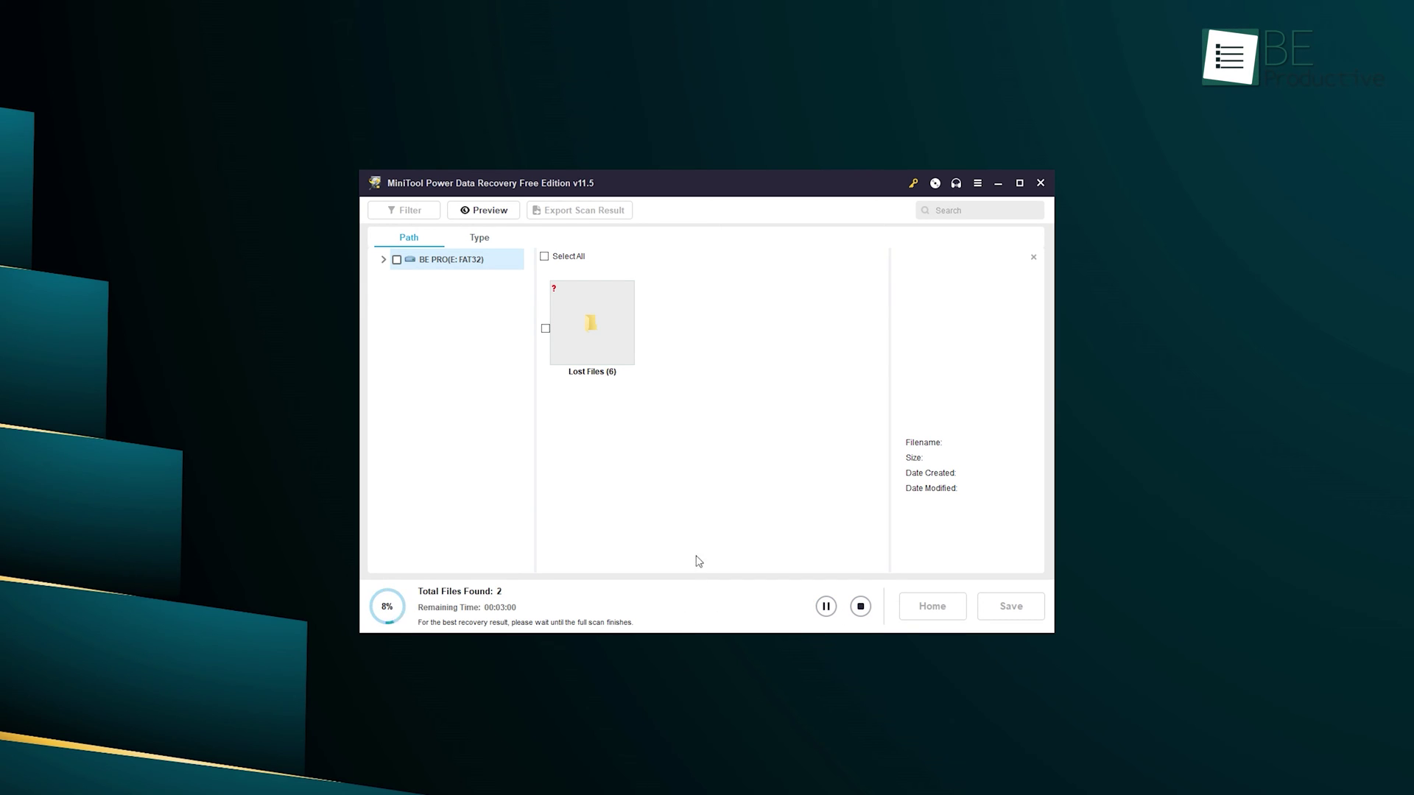
pyautogui.click(614, 350)
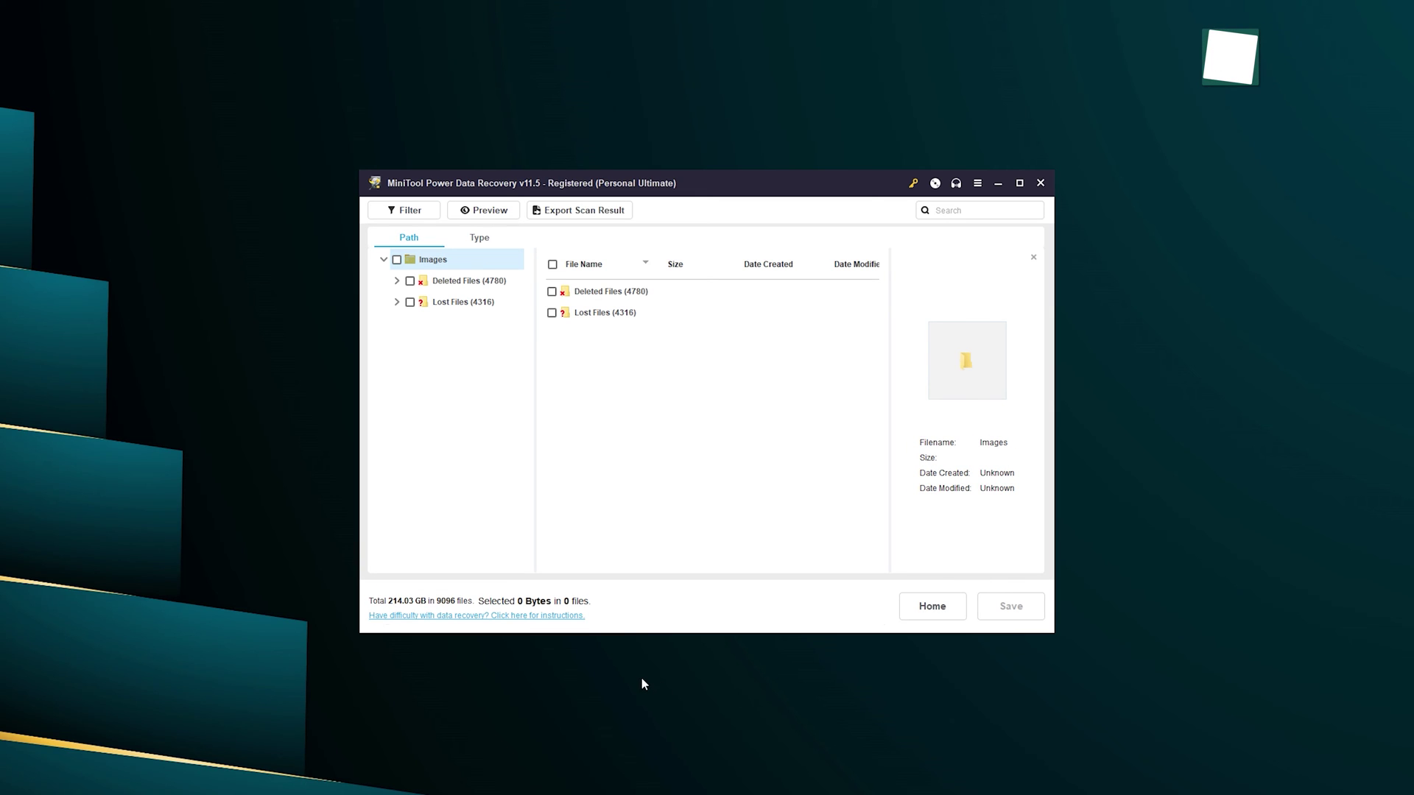
# Step: Preview and mark six deleted images, recover them, then filter results to Deleted Files
pyautogui.click(477, 237)
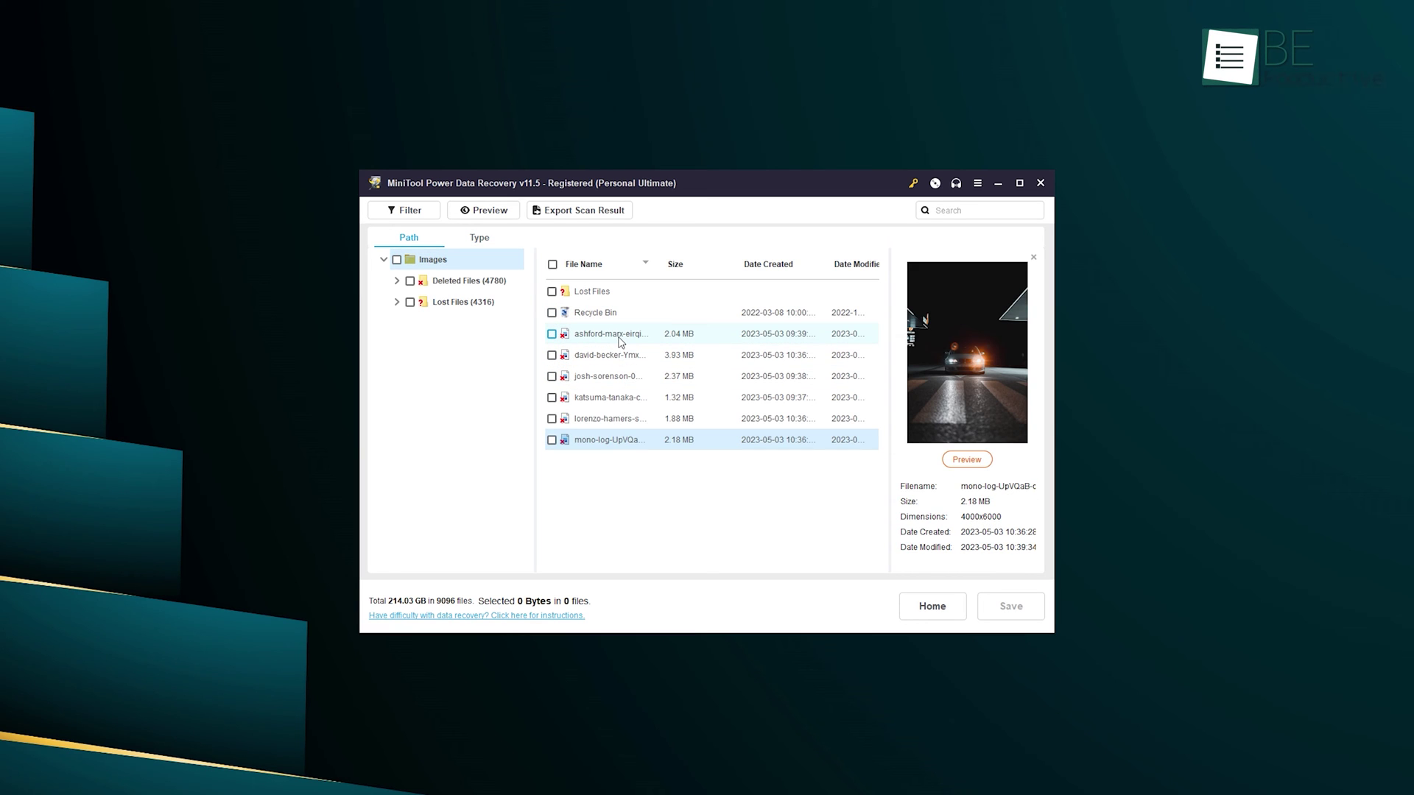
pyautogui.click(624, 341)
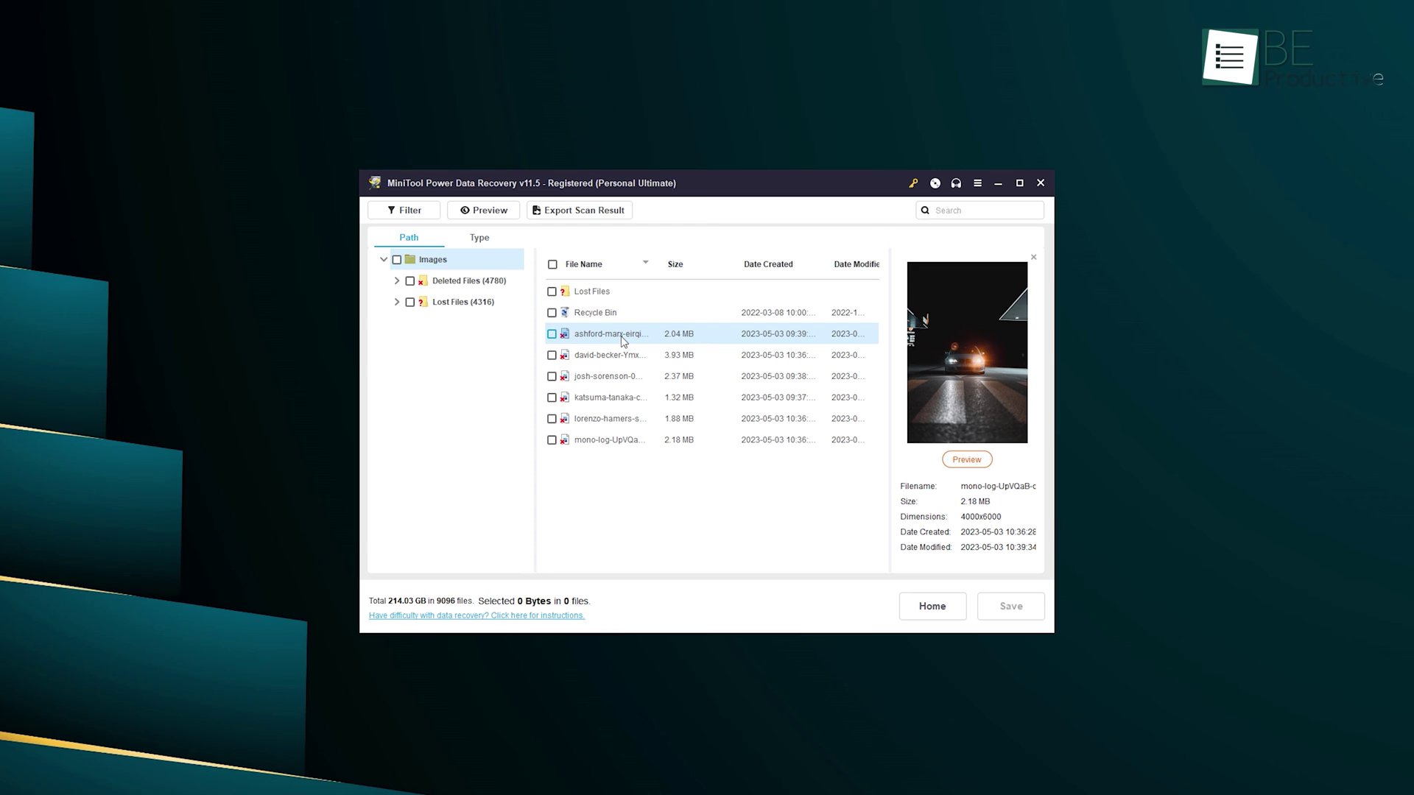
pyautogui.click(552, 440)
pyautogui.click(556, 419)
pyautogui.click(553, 418)
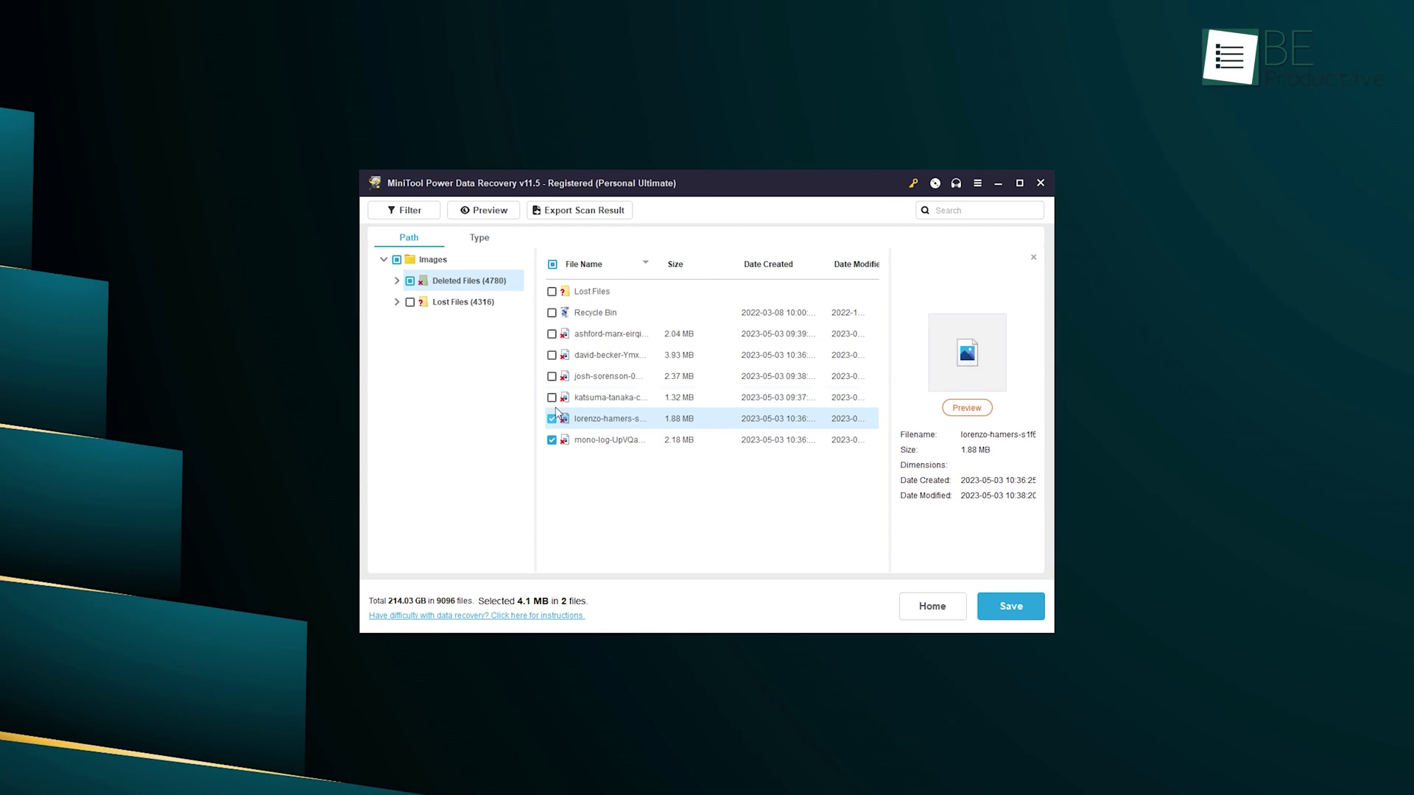
pyautogui.click(553, 397)
pyautogui.click(552, 377)
pyautogui.click(552, 355)
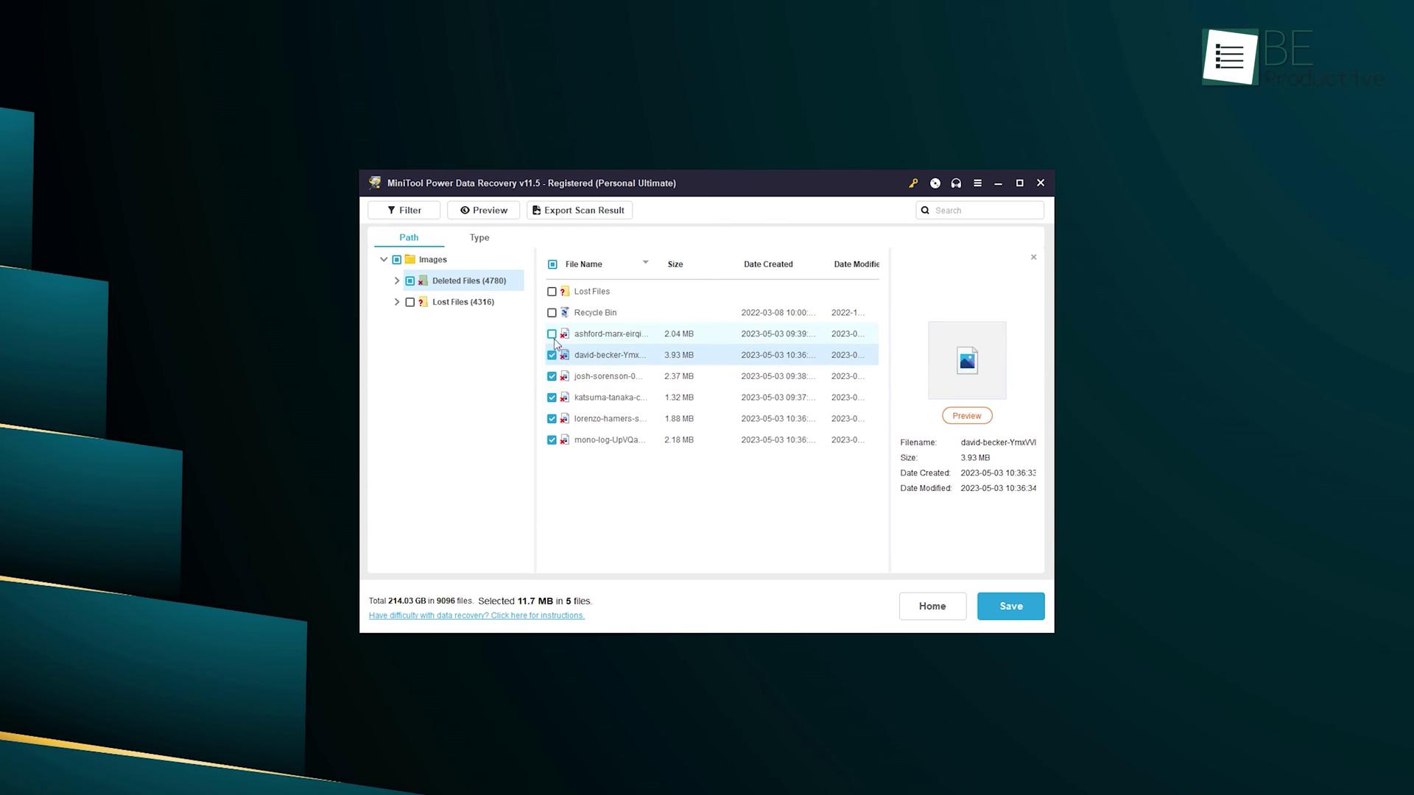
pyautogui.click(553, 334)
pyautogui.click(1027, 615)
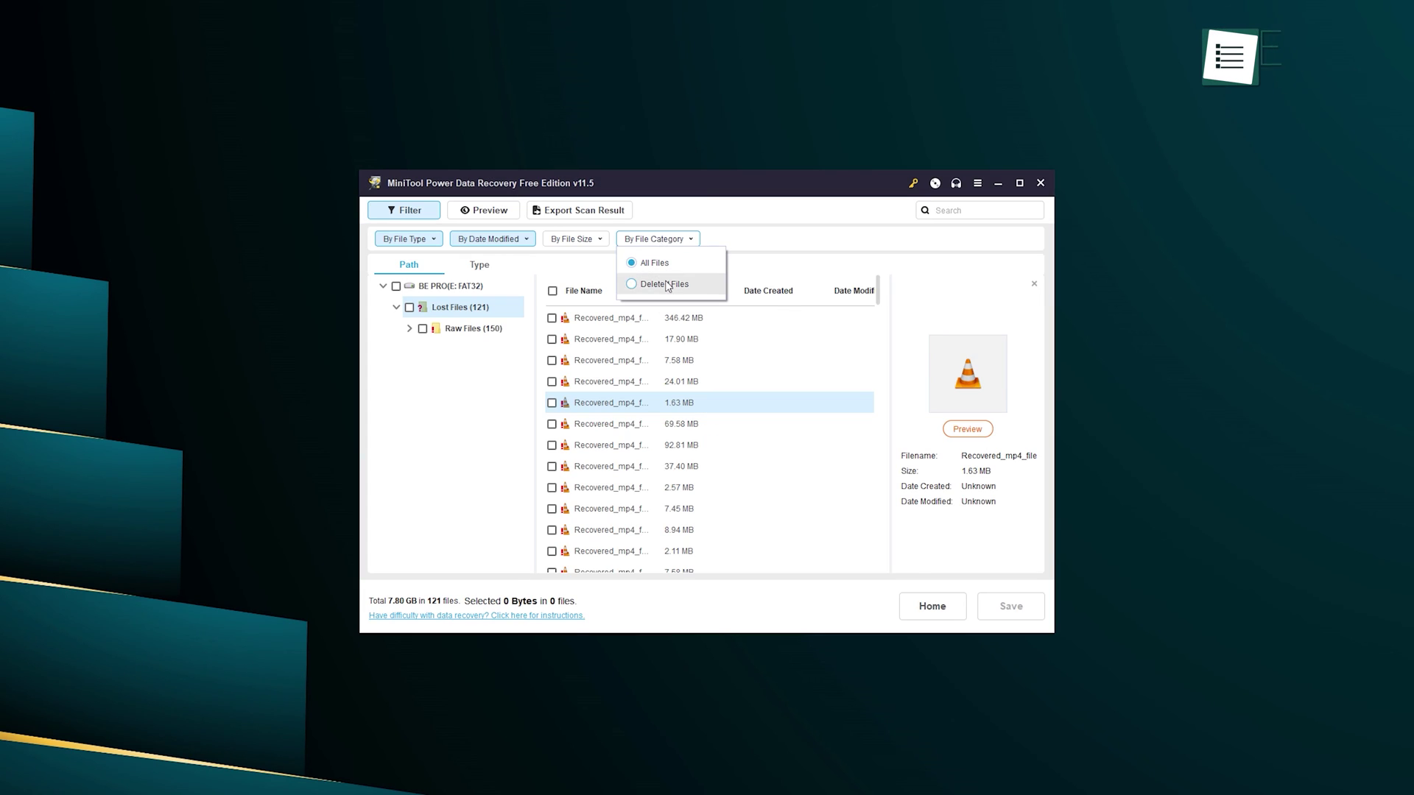
pyautogui.click(662, 283)
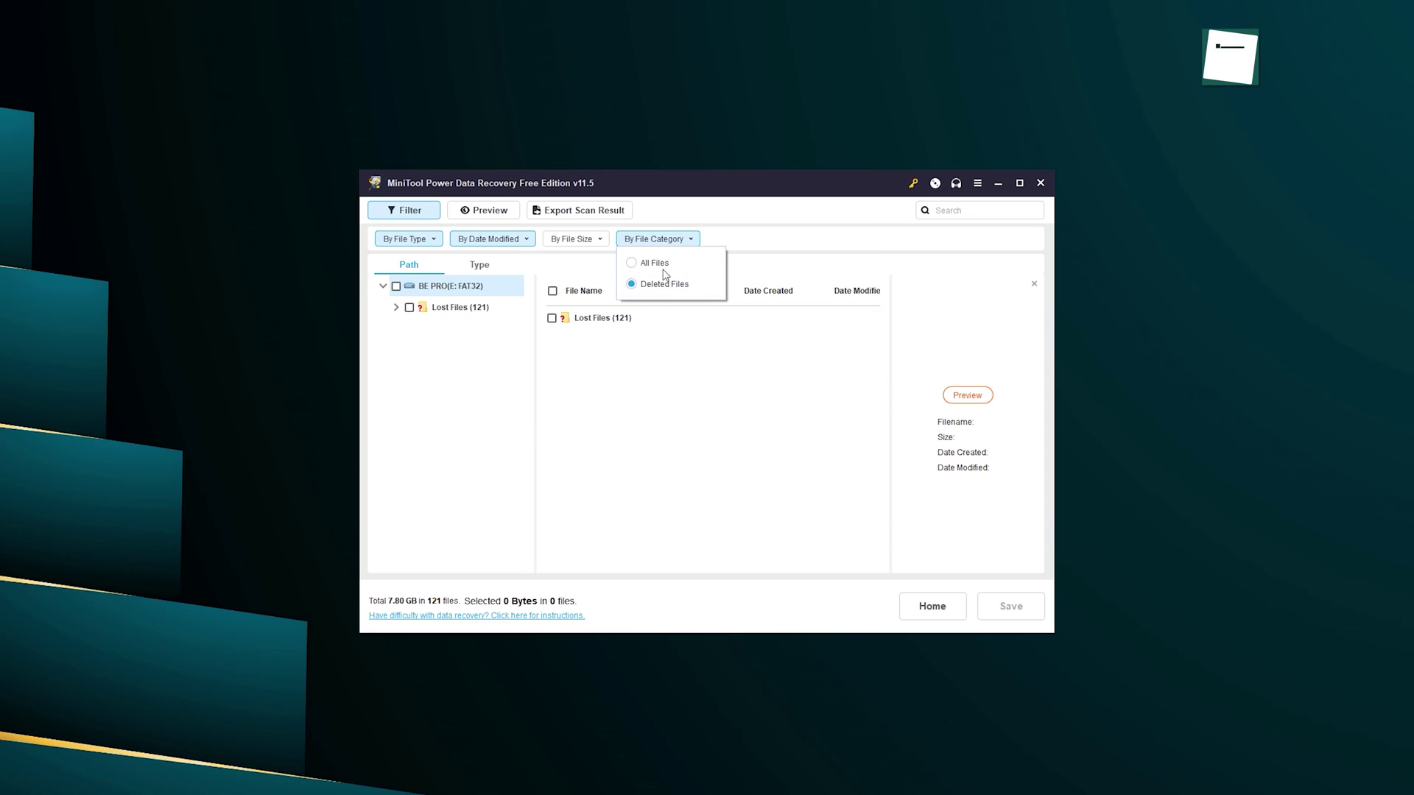
# Step: Open Lost Files (121) > MP4 Video File and mark the 1.63 MB video
pyautogui.doubleClick(589, 319)
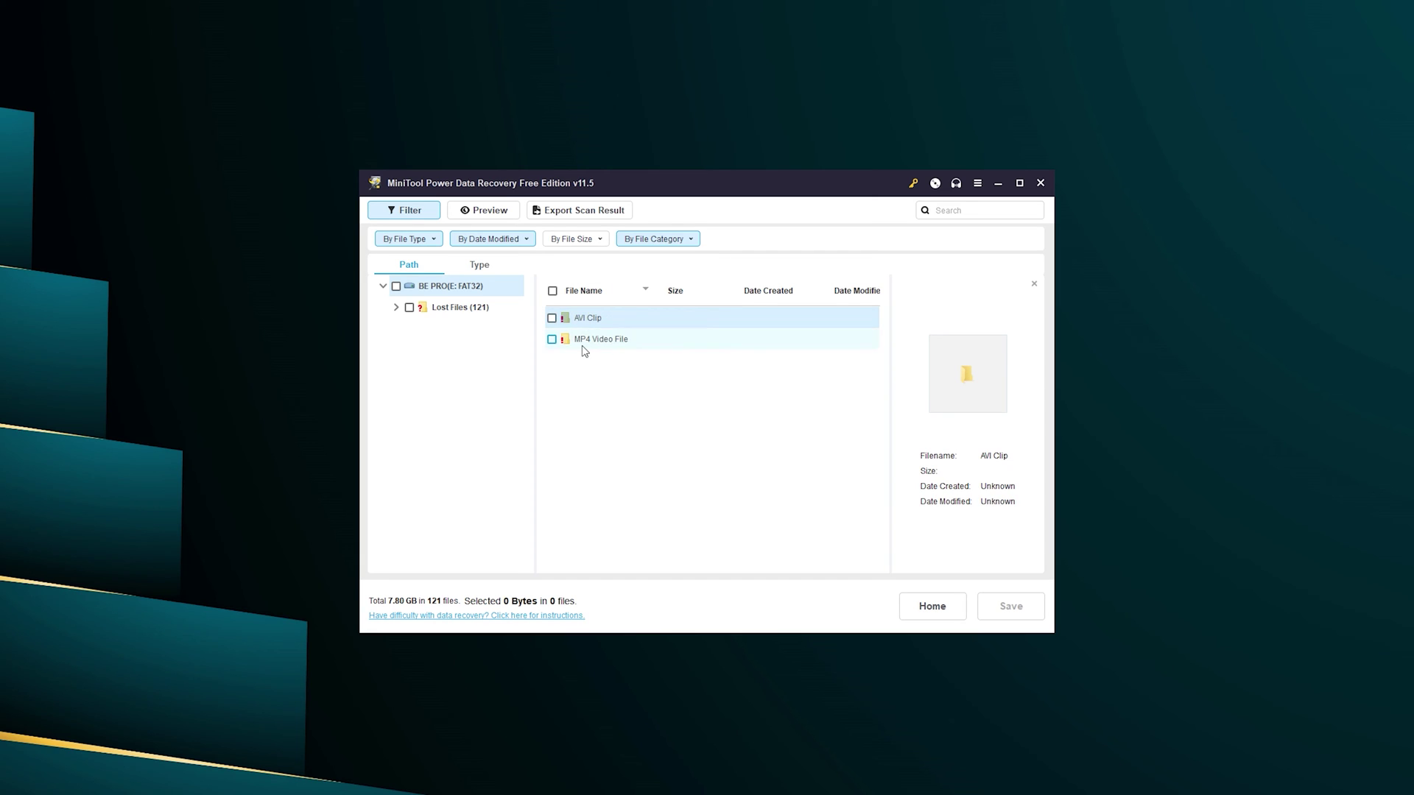
pyautogui.doubleClick(584, 343)
pyautogui.click(551, 403)
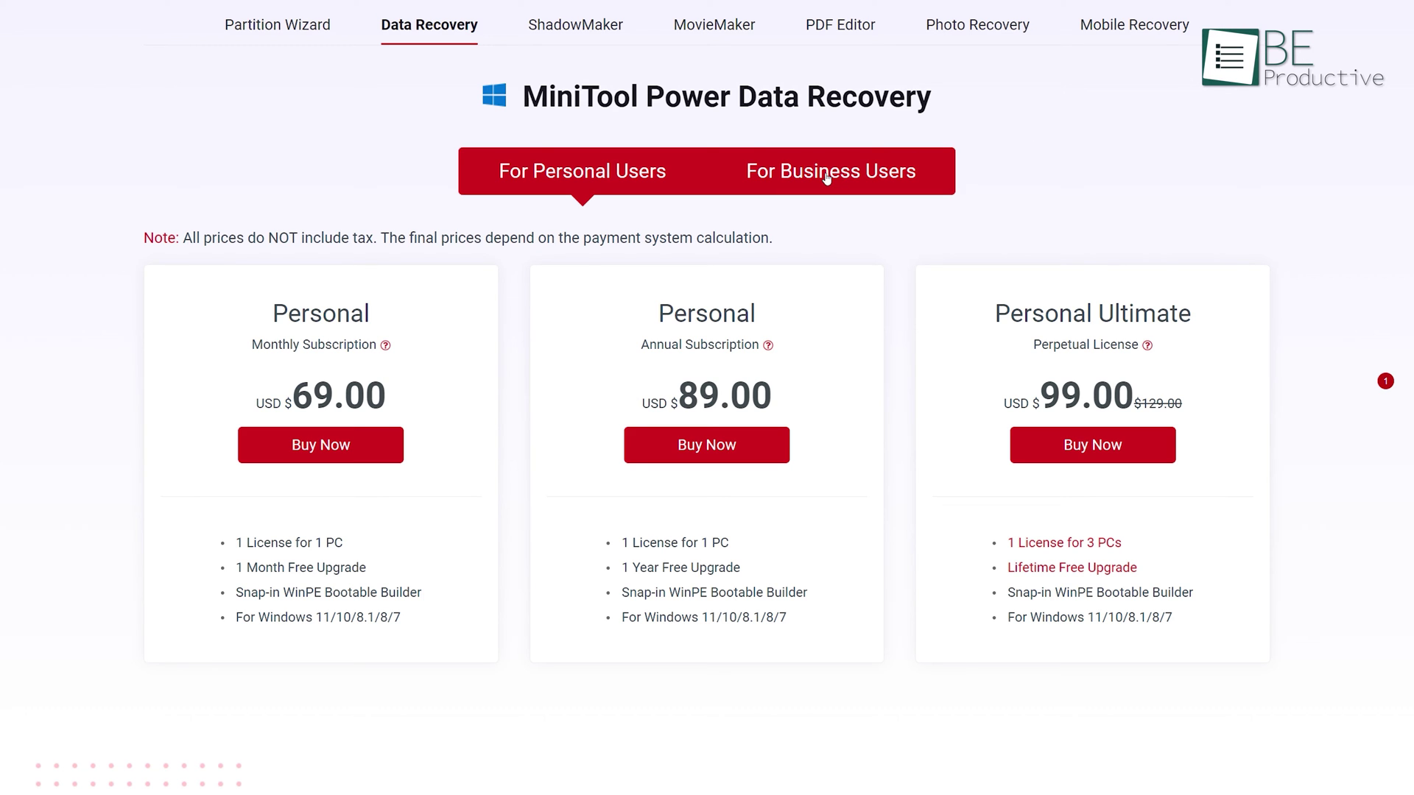
# Step: Show the For Business Users pricing plans on the MiniTool pricing page
pyautogui.click(827, 178)
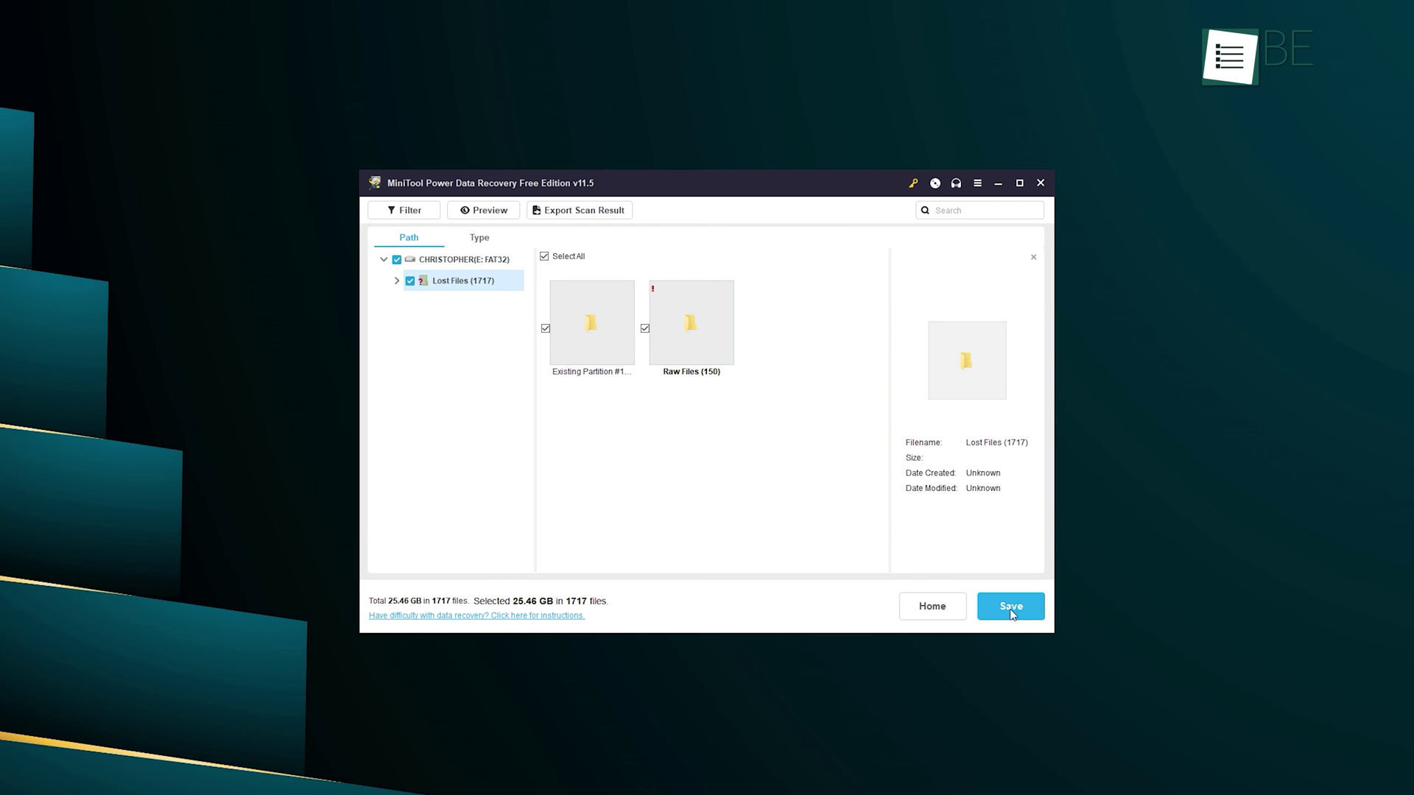
# Step: Save the six selected images into the Images folder
pyautogui.click(1020, 610)
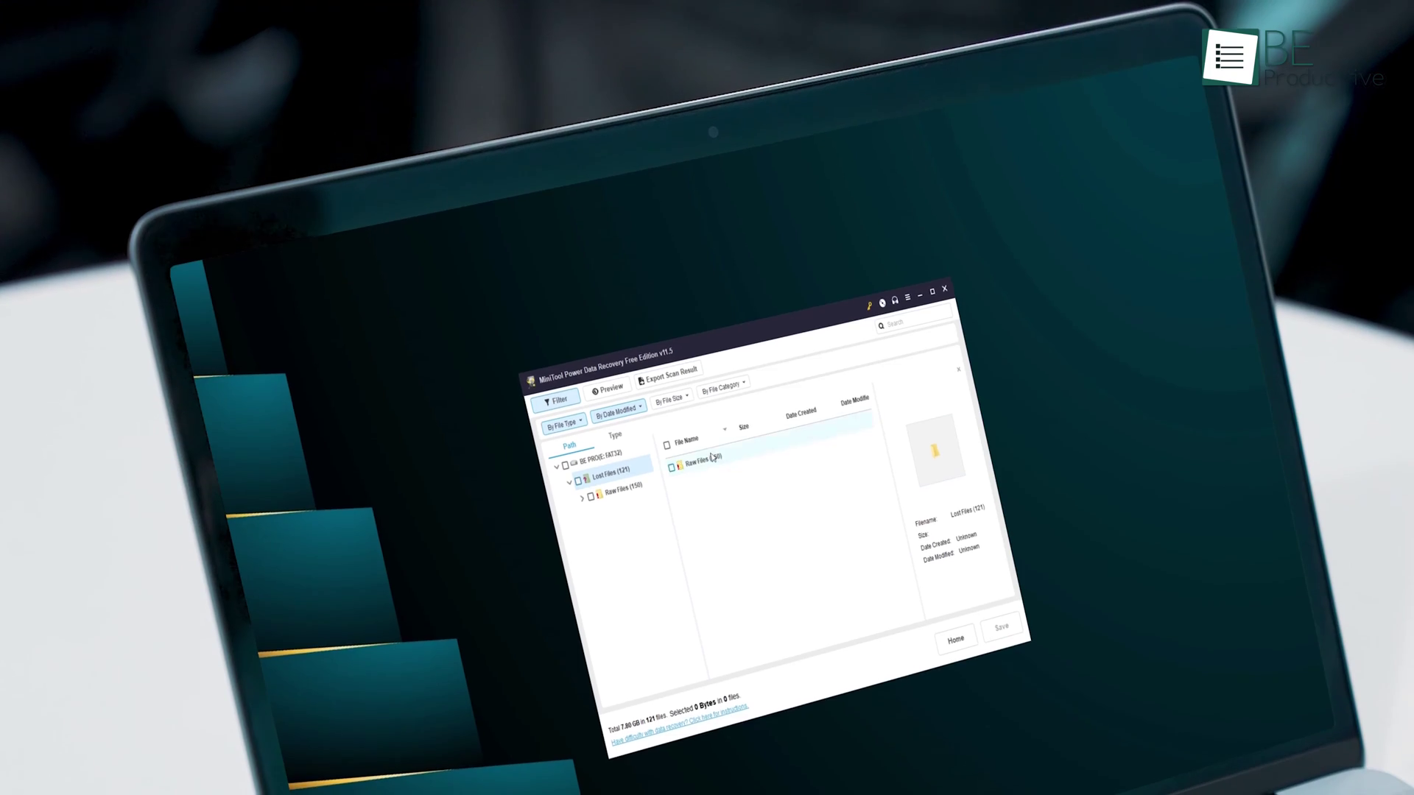
pyautogui.doubleClick(707, 459)
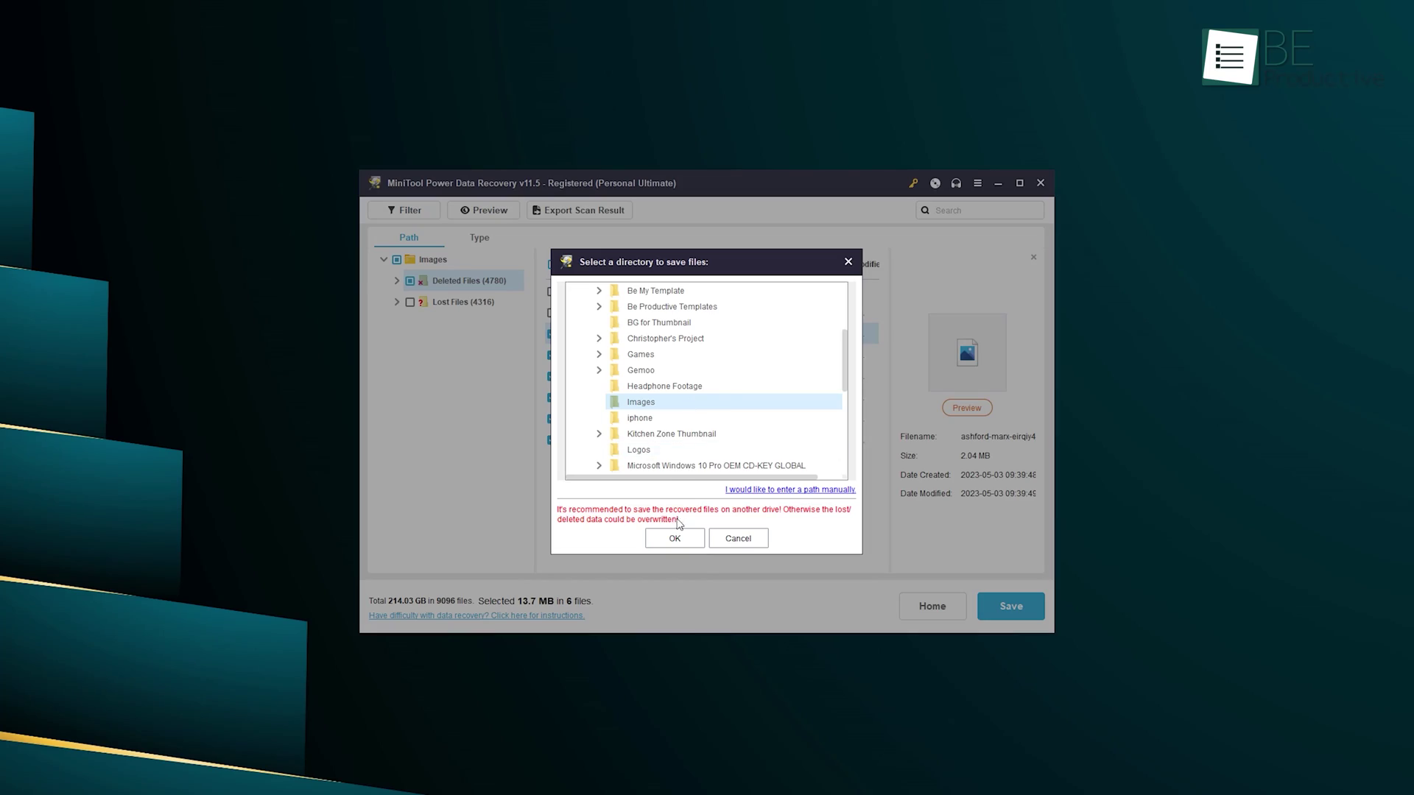
pyautogui.click(675, 538)
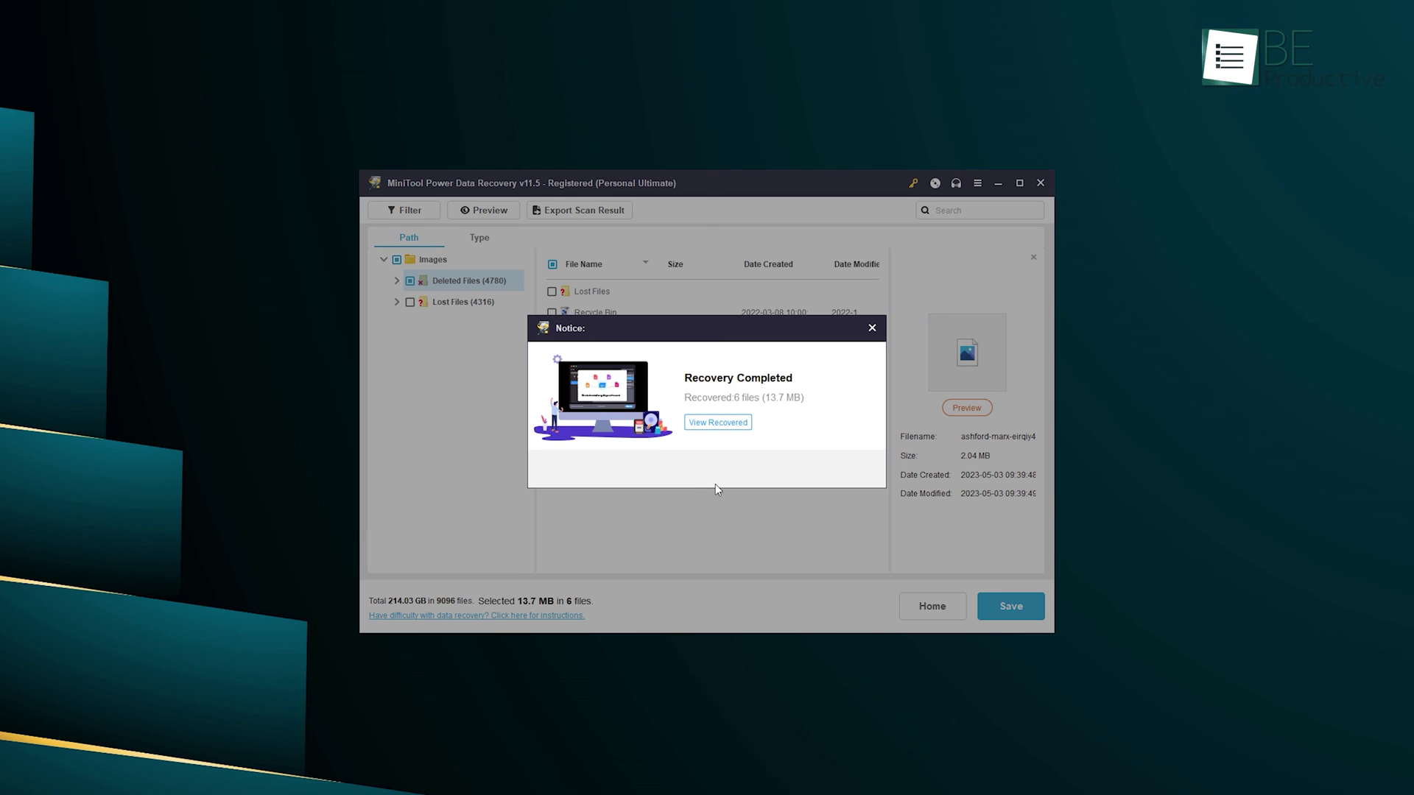